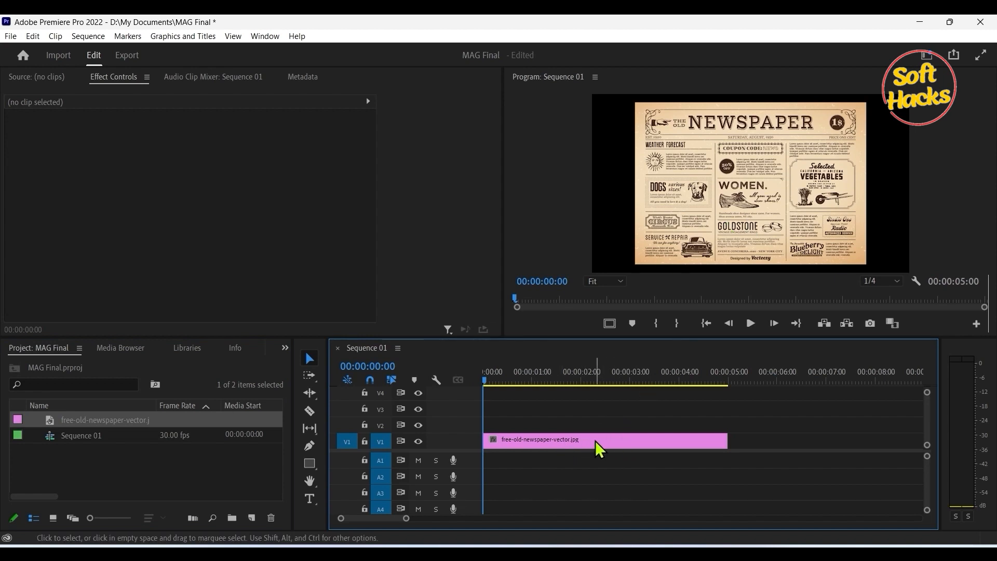
# Duplicate the newspaper image clip from V1 onto V2 directly above it, and hide the V1 track.
pyautogui.click(595, 440)
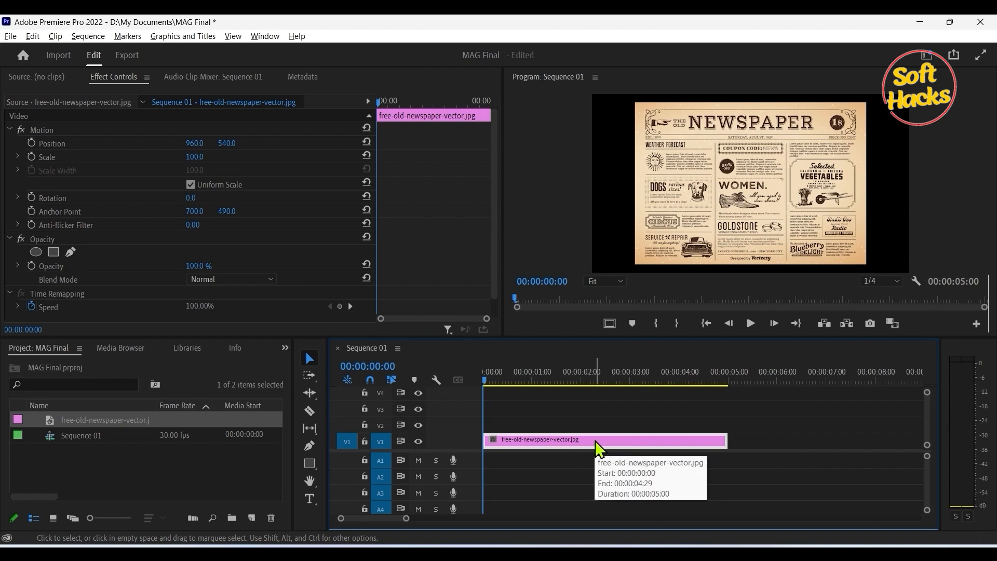
pyautogui.keyDown('alt'); pyautogui.moveTo(596, 442); pyautogui.dragTo(596, 426); pyautogui.keyUp('alt')
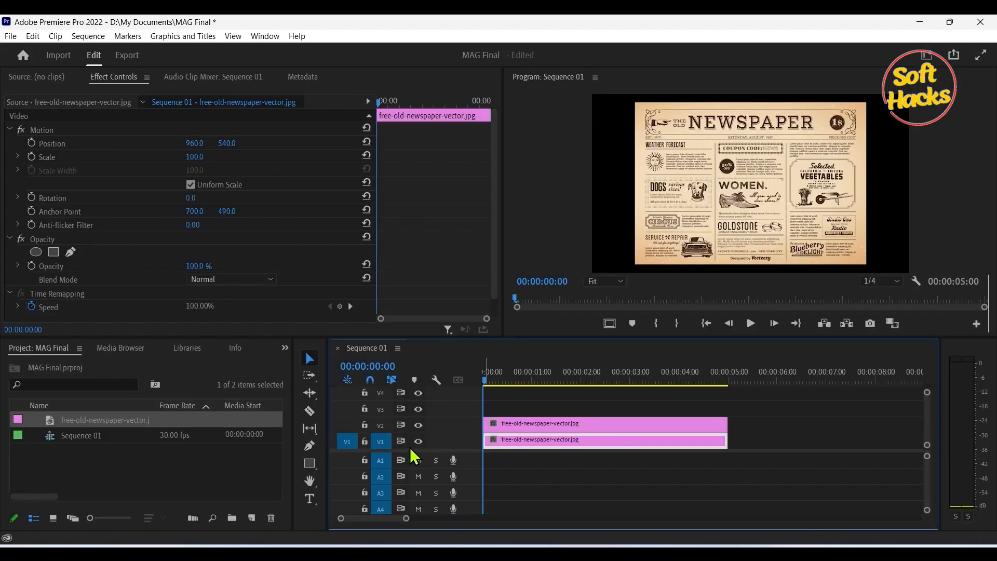
pyautogui.click(418, 441)
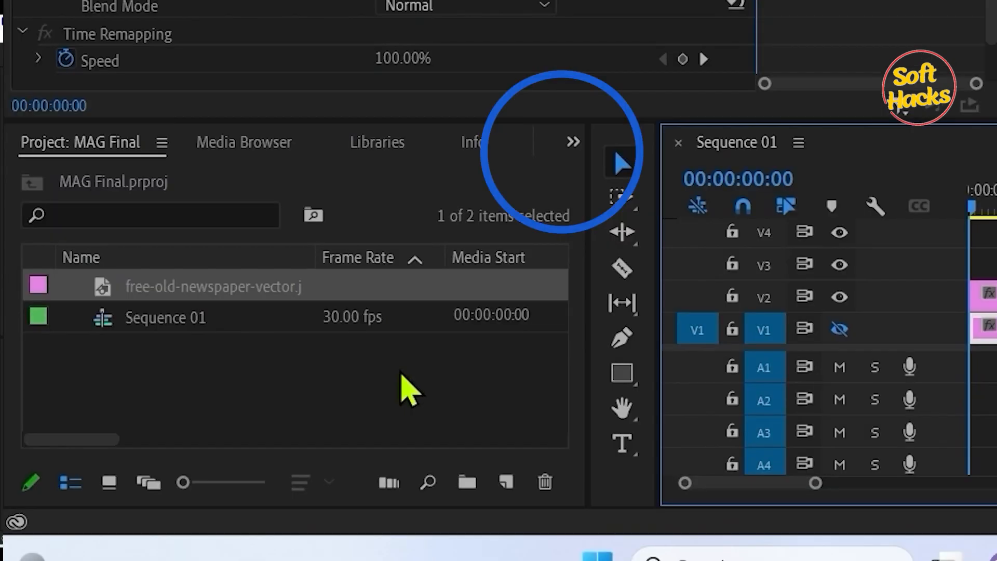
# Search the effects for "circle" and apply the Circle video effect to the newspaper clip on V2.
pyautogui.click(199, 463)
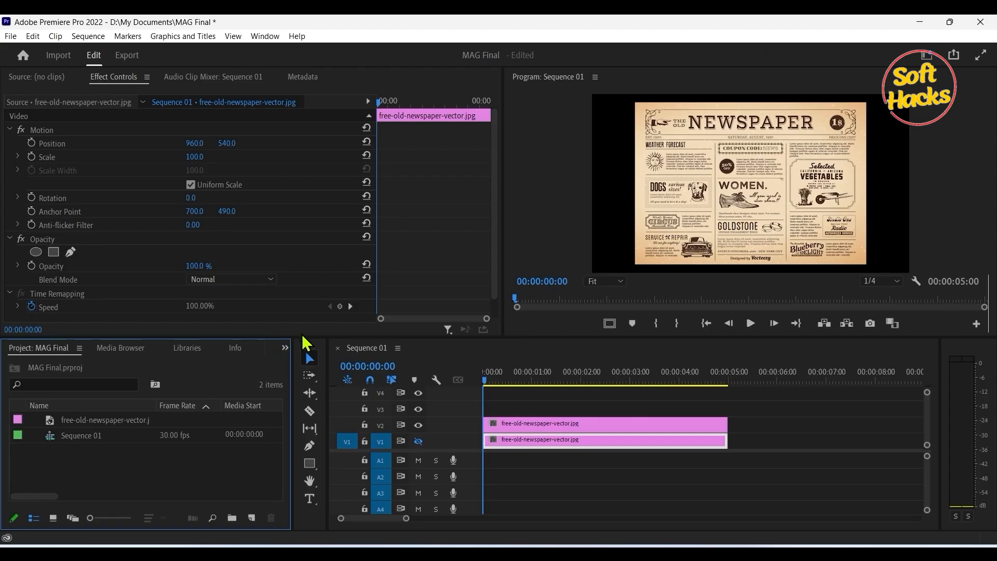
pyautogui.click(284, 348)
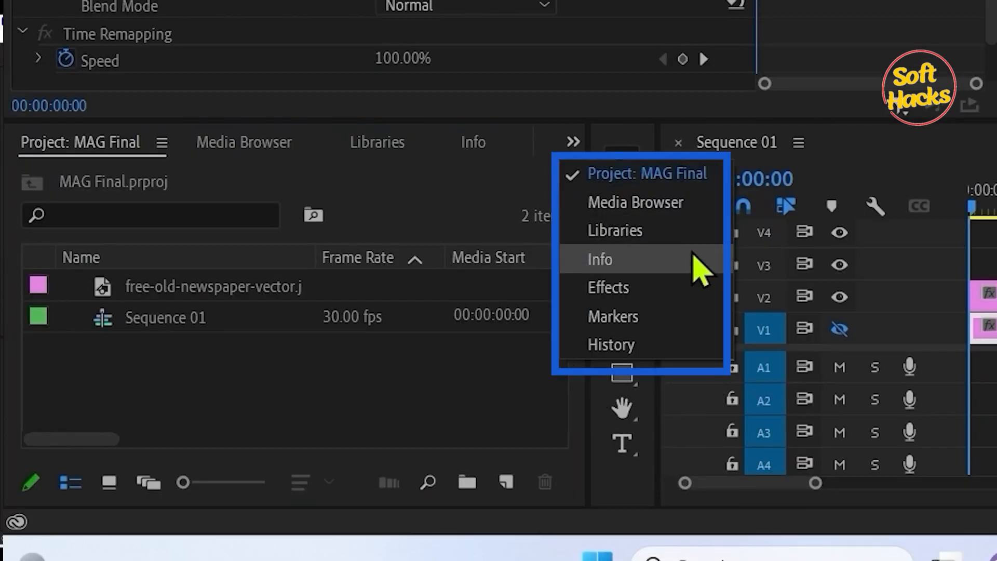
pyautogui.click(668, 288)
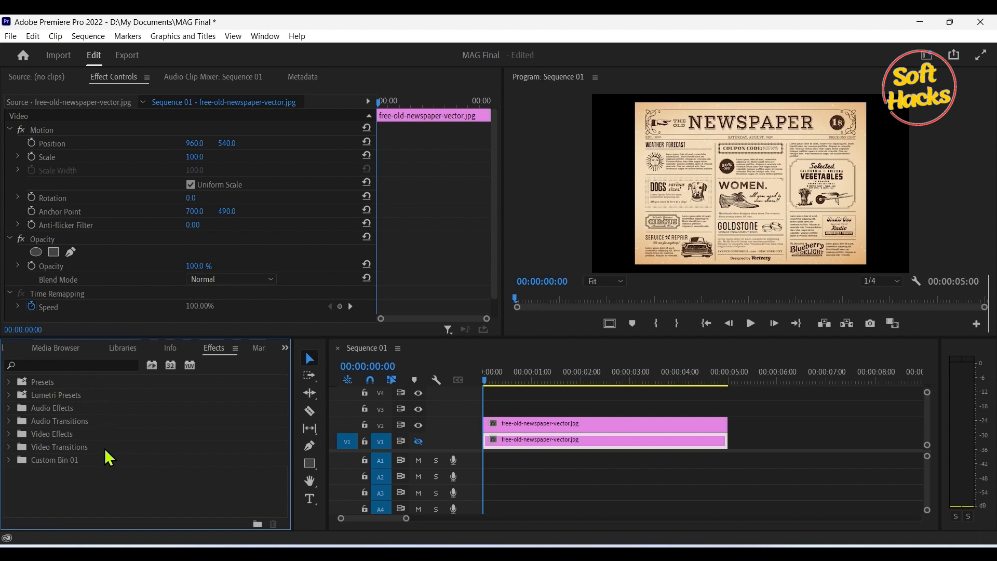
pyautogui.click(31, 364)
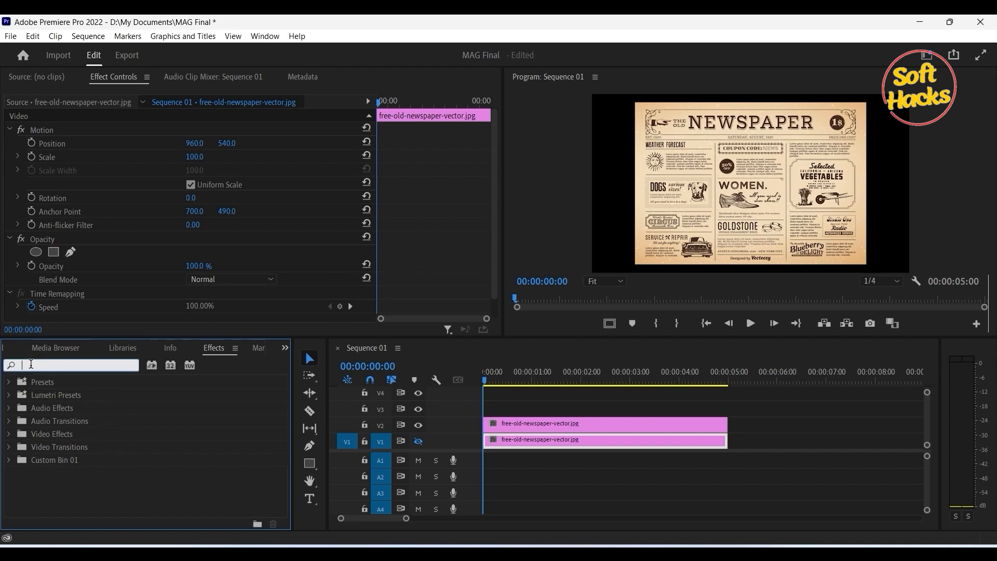
pyautogui.write('circle')
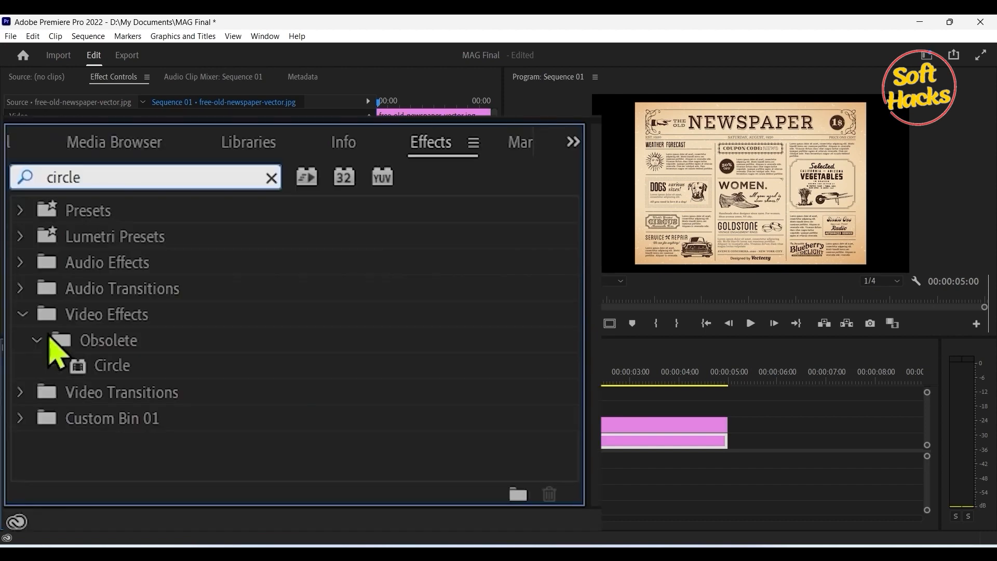
pyautogui.moveTo(48, 460); pyautogui.dragTo(92, 450)
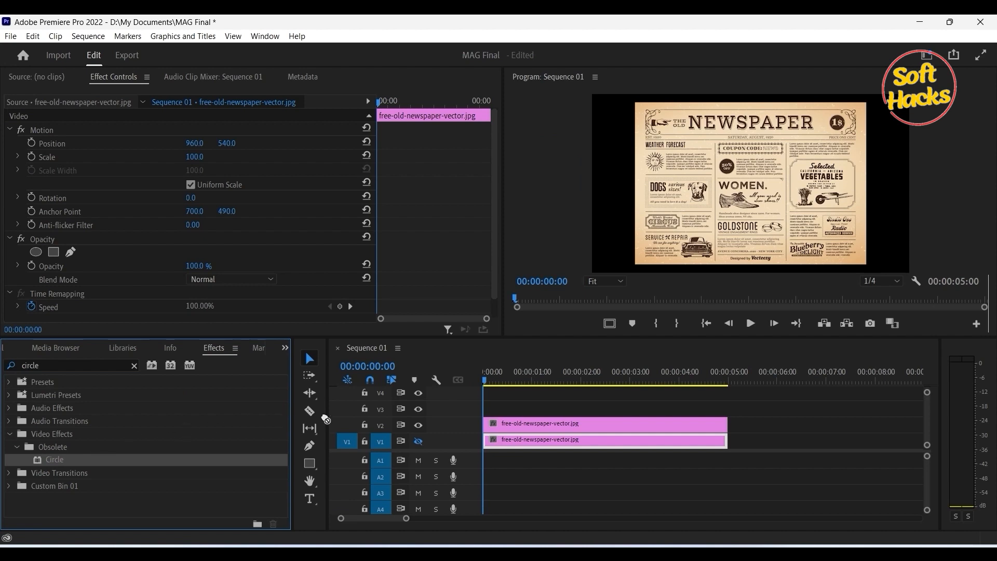
pyautogui.moveTo(325, 419); pyautogui.dragTo(567, 429)
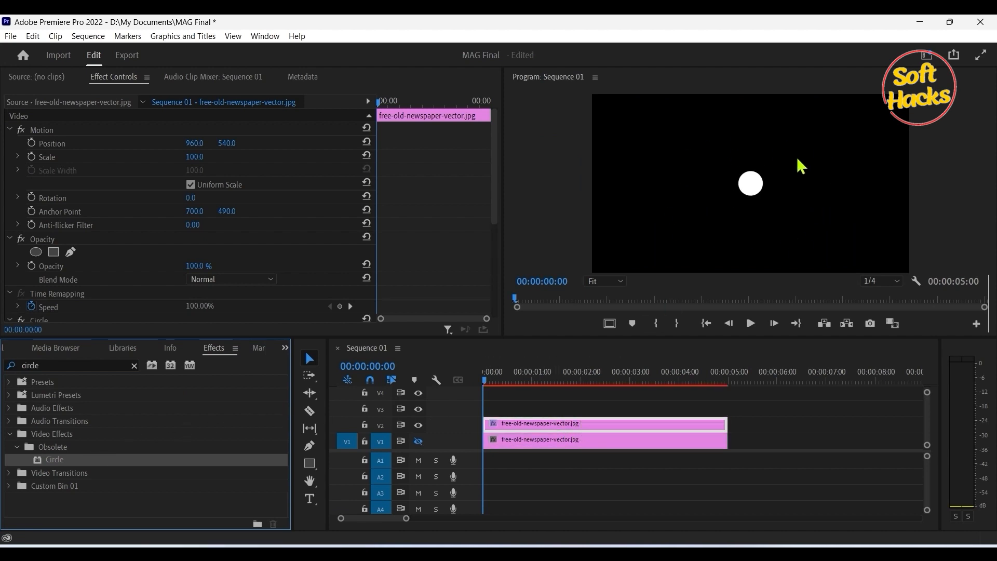
# Set the Circle effect's blending mode to Stencil Alpha on the V2 clip.
pyautogui.click(659, 425)
pyautogui.click(431, 247)
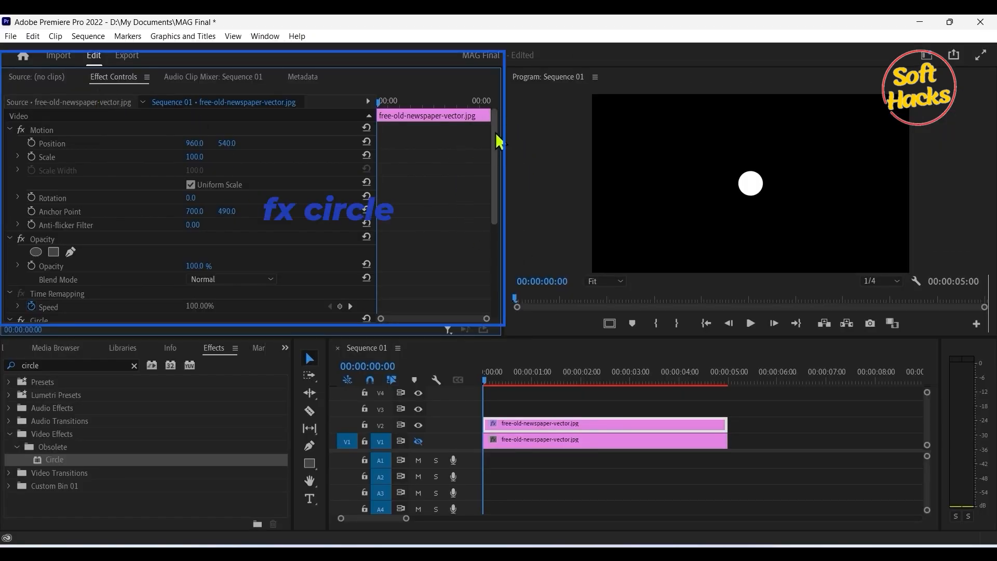
pyautogui.moveTo(499, 142); pyautogui.dragTo(498, 240)
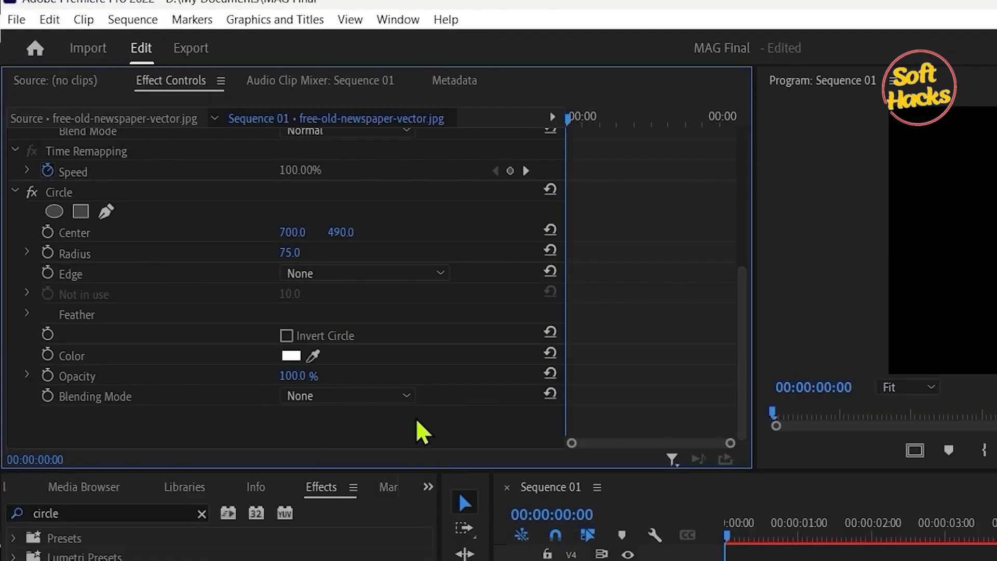
pyautogui.click(403, 395)
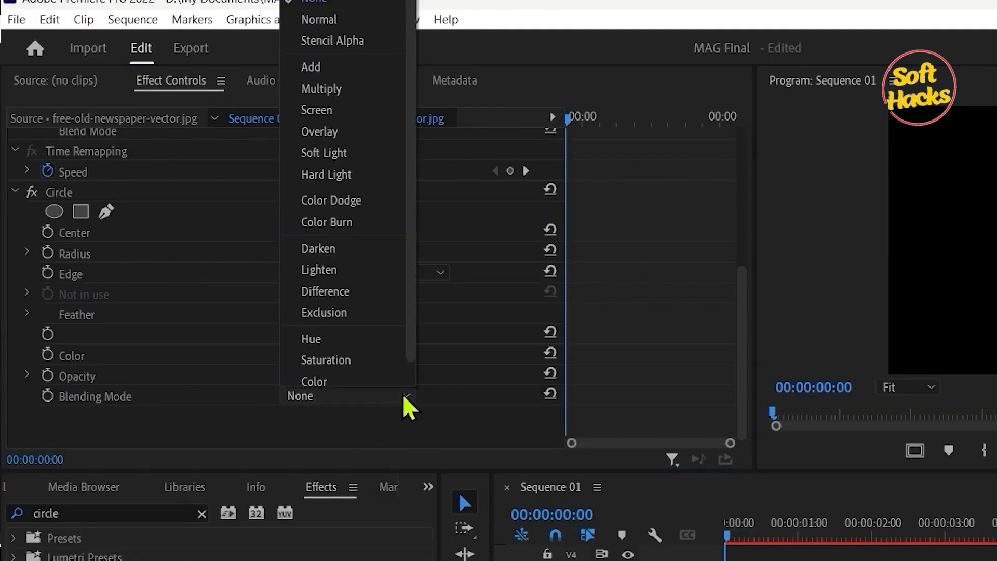
pyautogui.click(343, 40)
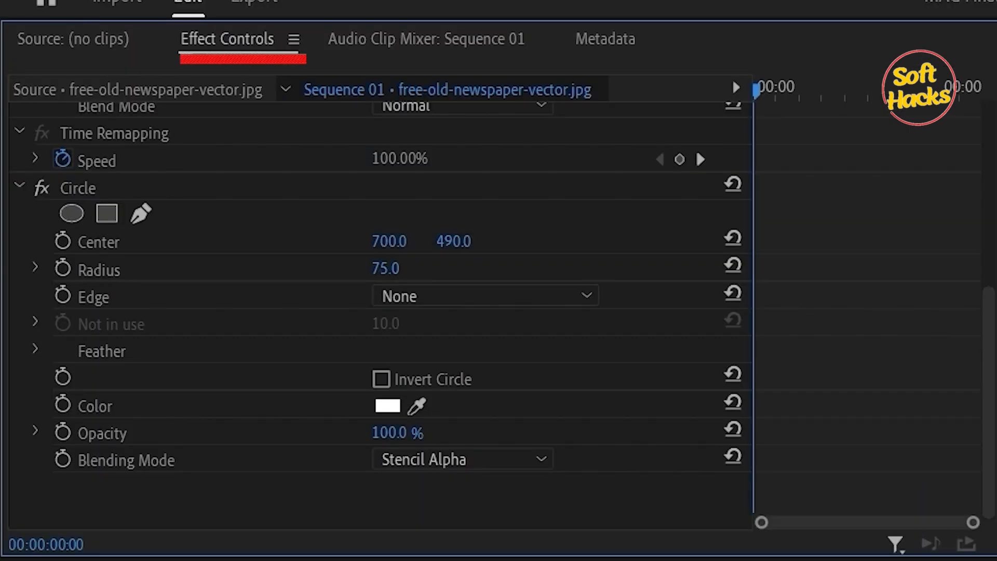
# Set the V2 clip's scale to 150 and make the V1 track visible again.
pyautogui.moveTo(989, 467); pyautogui.dragTo(992, 275)
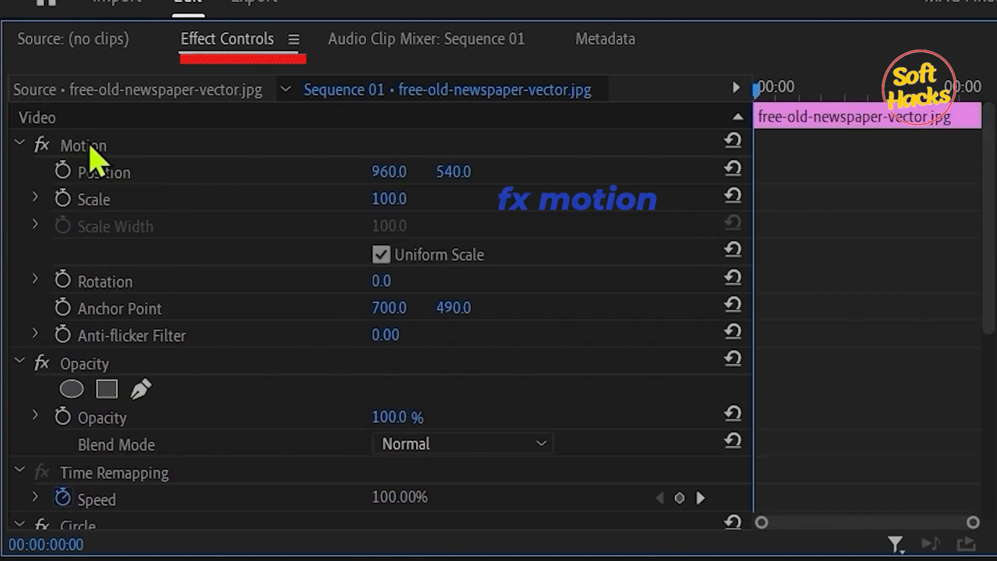
pyautogui.click(390, 199)
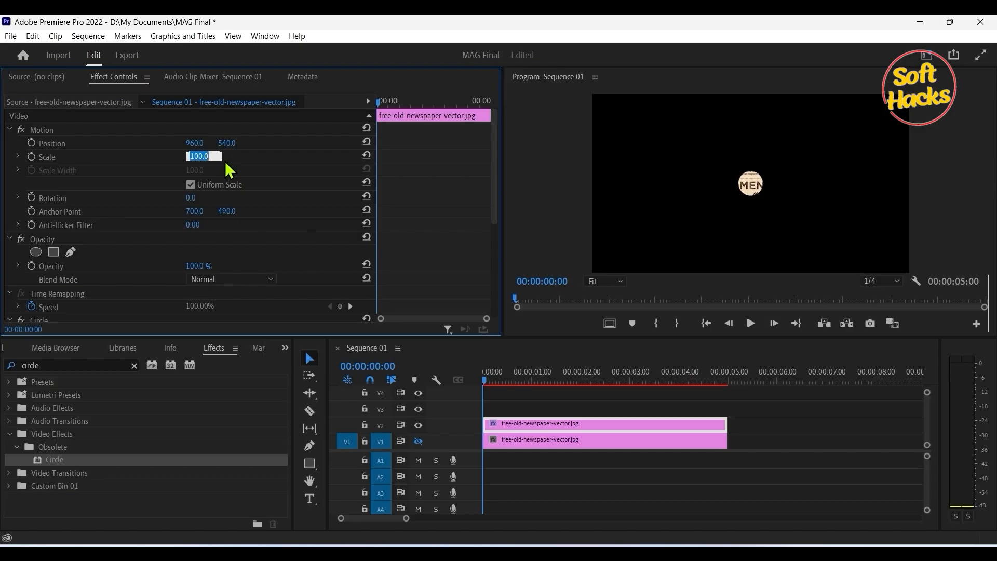
pyautogui.write('150')
pyautogui.press('Return')
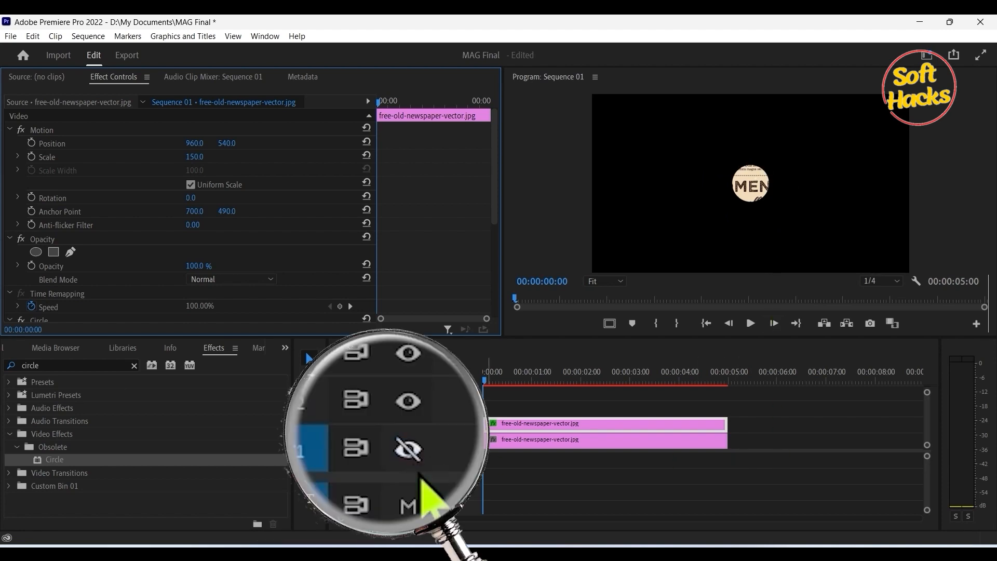
pyautogui.click(418, 441)
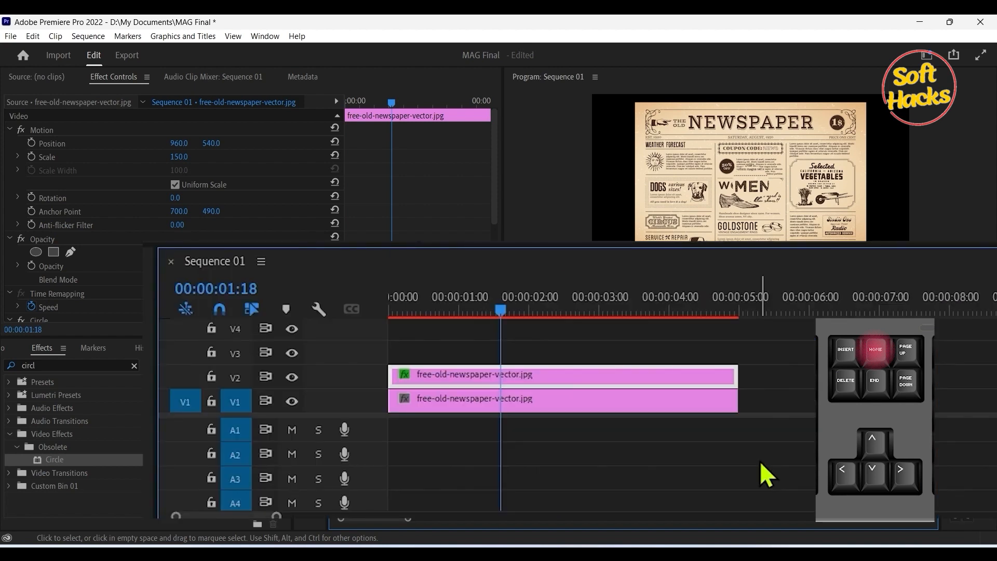
# At 00:00:00:01, turn on keyframing for the Circle effect's Center and set it to 558, 662.
pyautogui.press('Home')
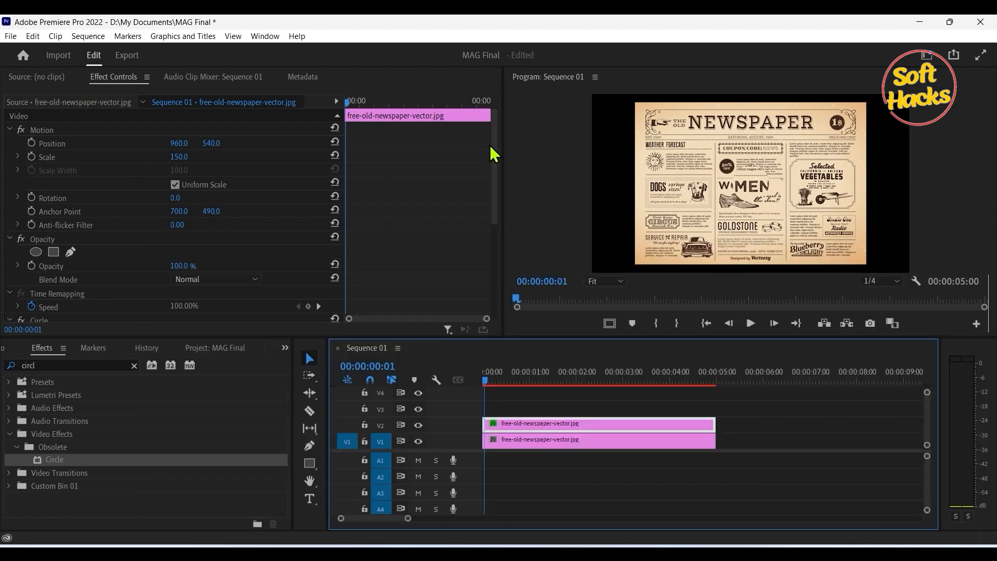
pyautogui.moveTo(493, 143); pyautogui.dragTo(485, 263)
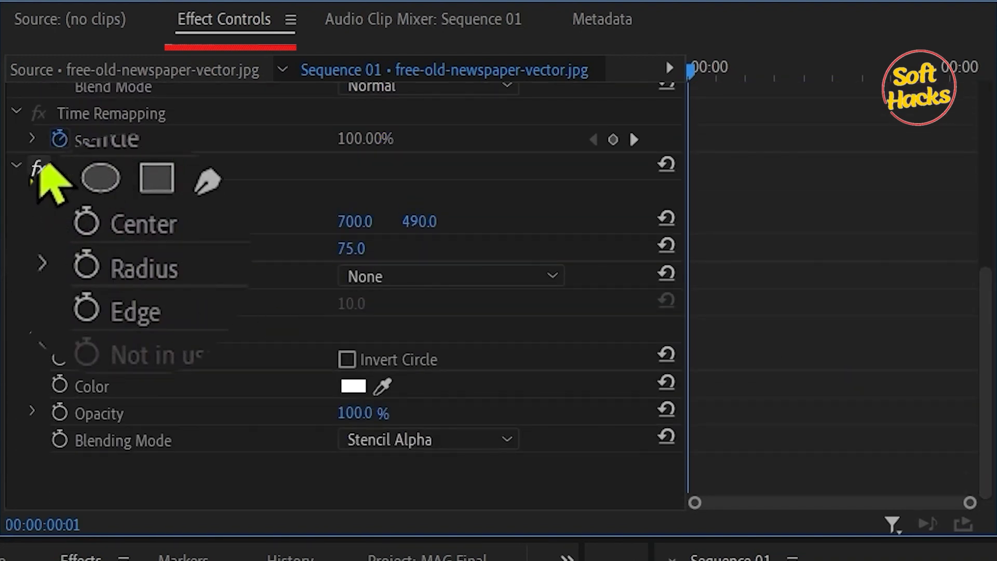
pyautogui.click(82, 221)
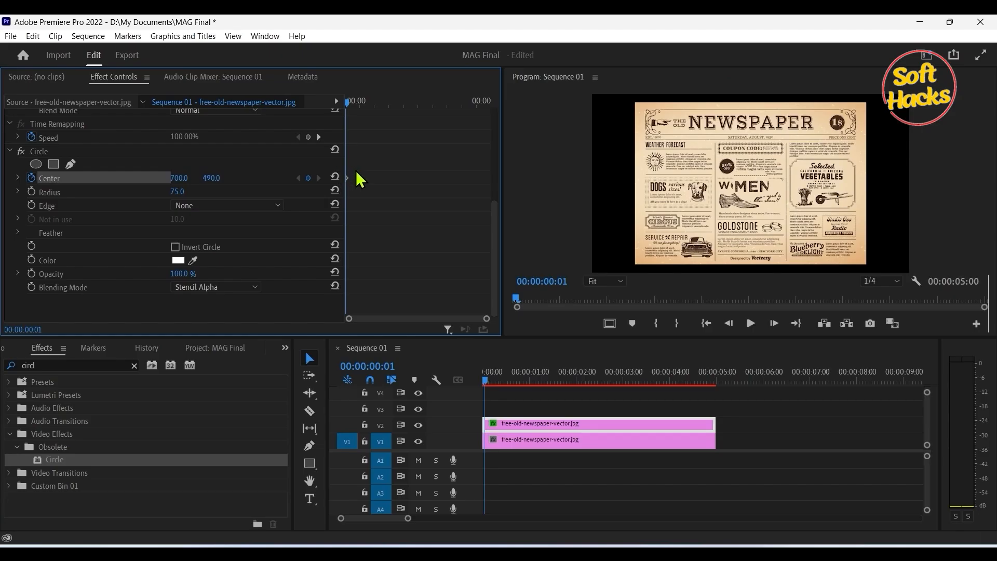
pyautogui.click(180, 178)
pyautogui.write('558')
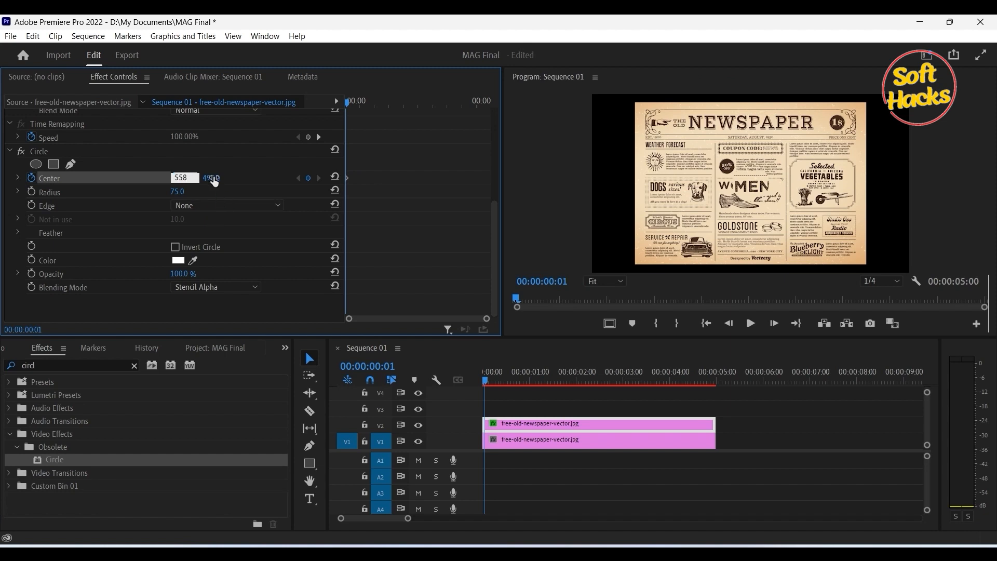
pyautogui.press('Tab')
pyautogui.write('662')
pyautogui.press('Return')
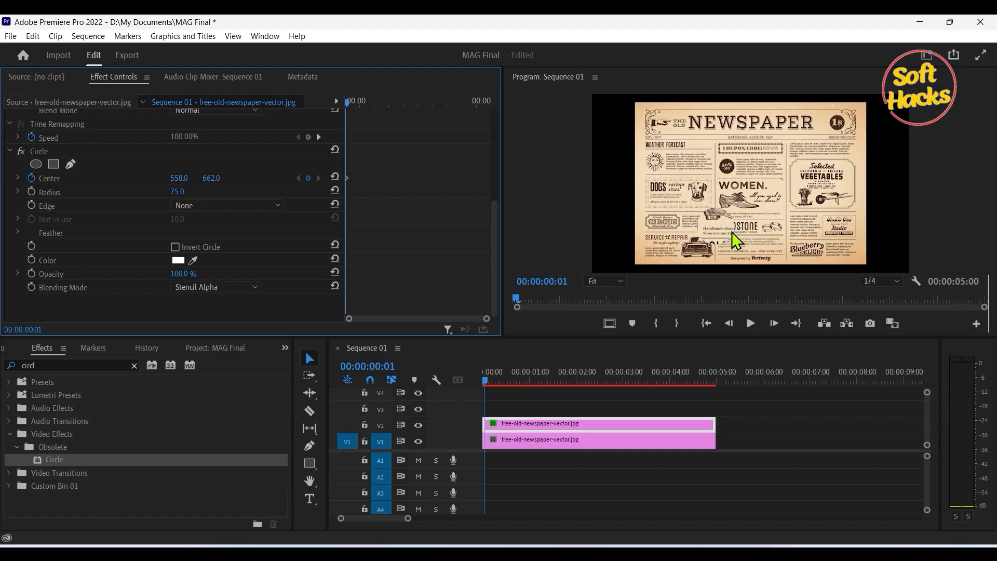
# At 00:00:04:29, add a Center keyframe for the Circle effect and set its horizontal value to 836.
pyautogui.press('End')
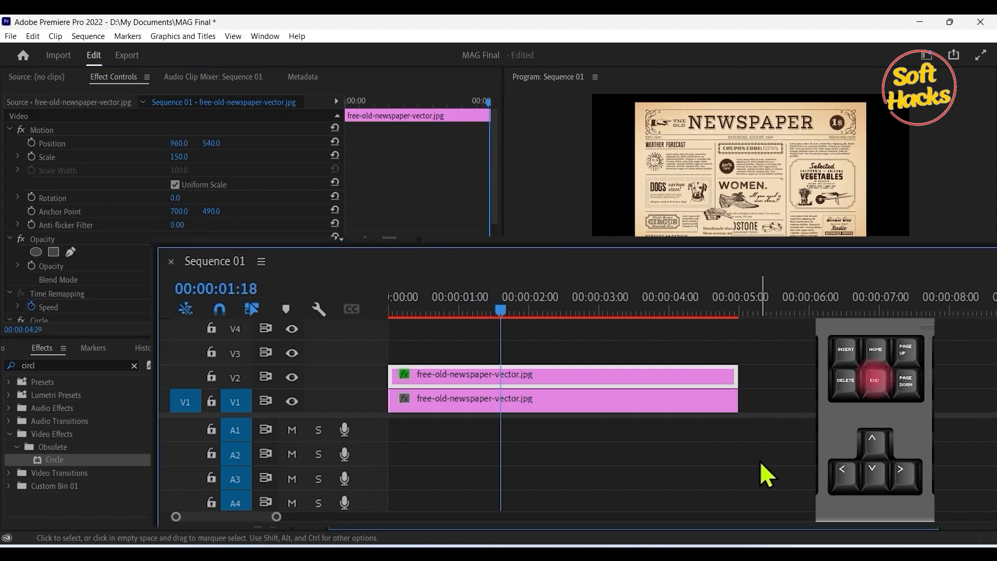
pyautogui.press('End')
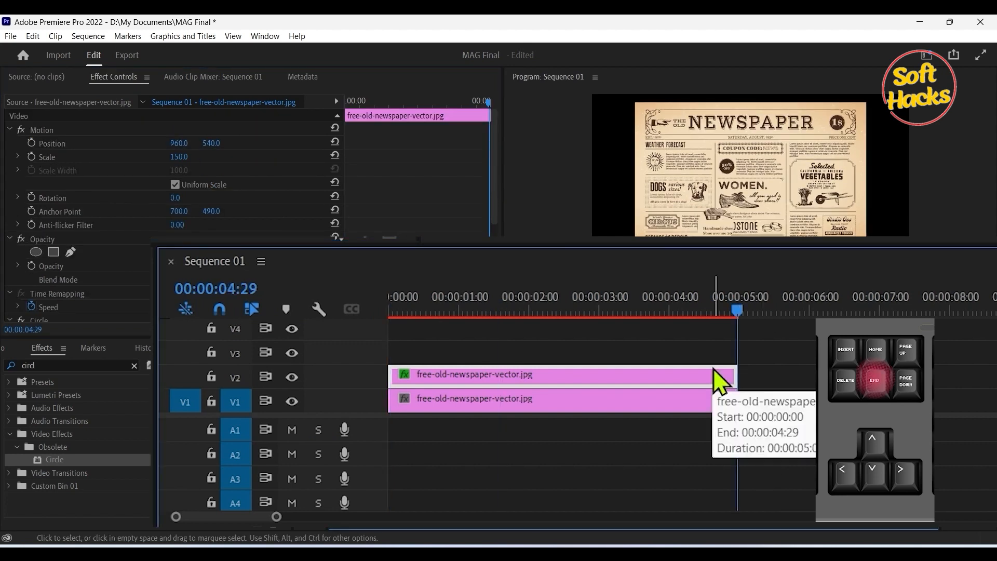
pyautogui.press('Left')
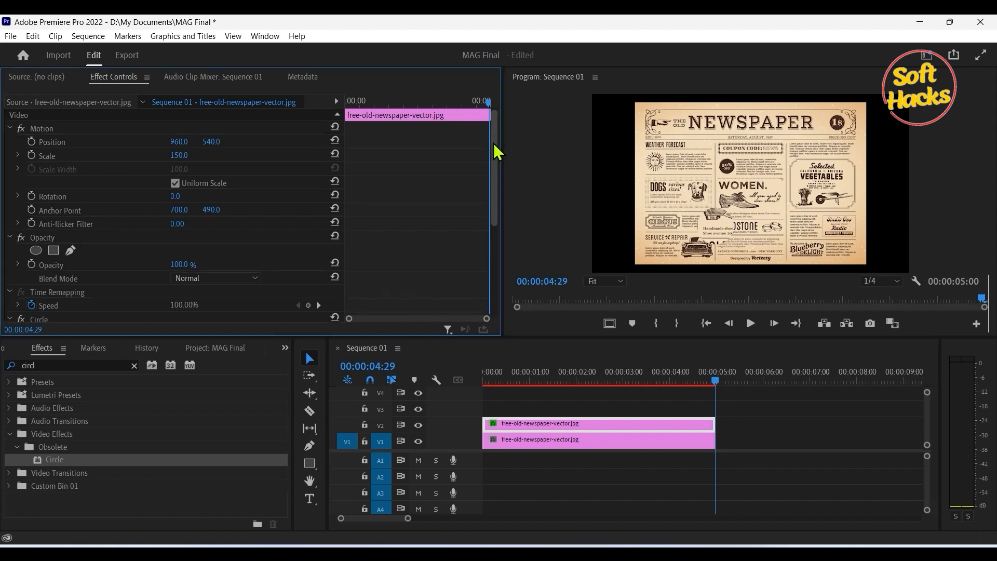
pyautogui.moveTo(493, 148); pyautogui.dragTo(494, 248)
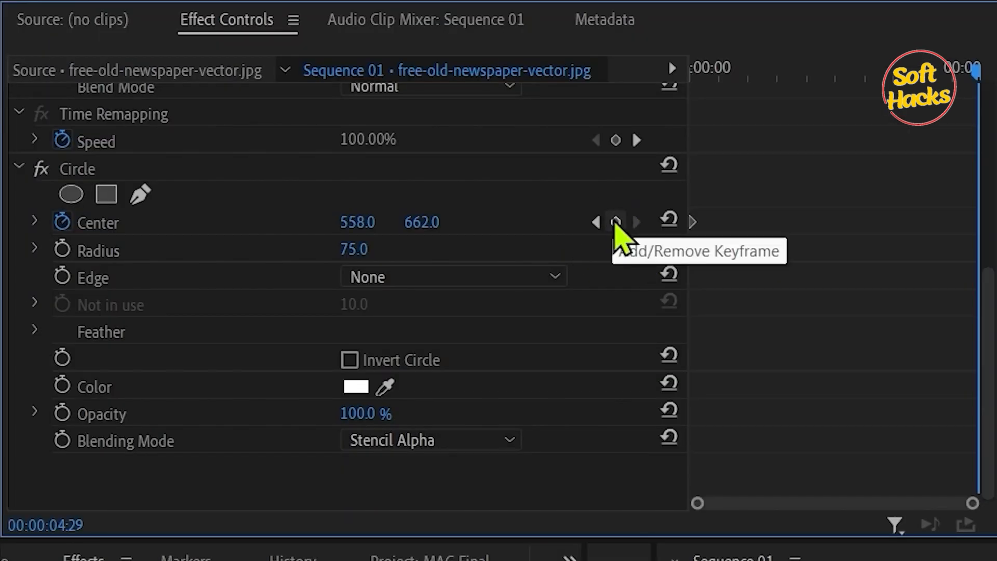
pyautogui.click(616, 222)
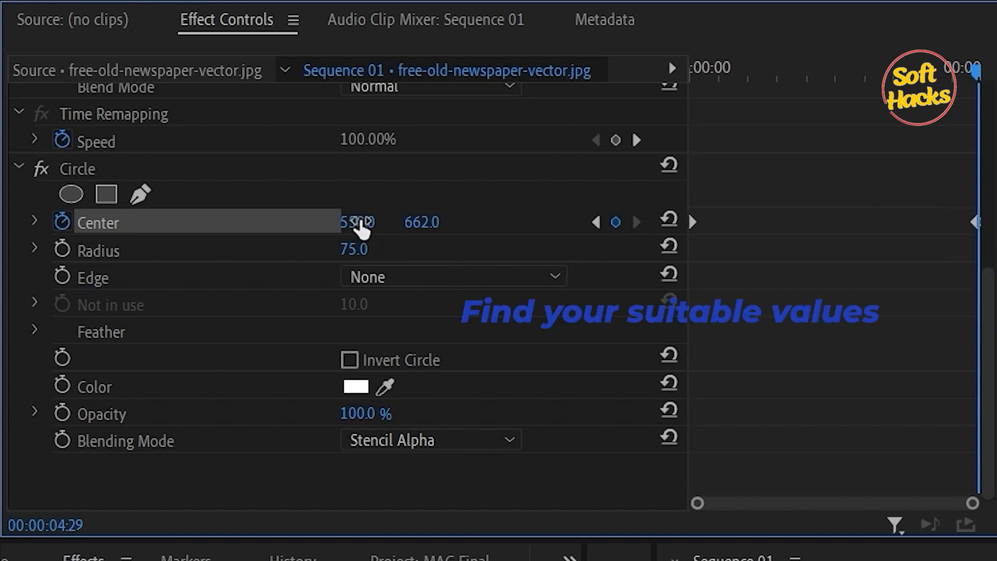
pyautogui.click(356, 224)
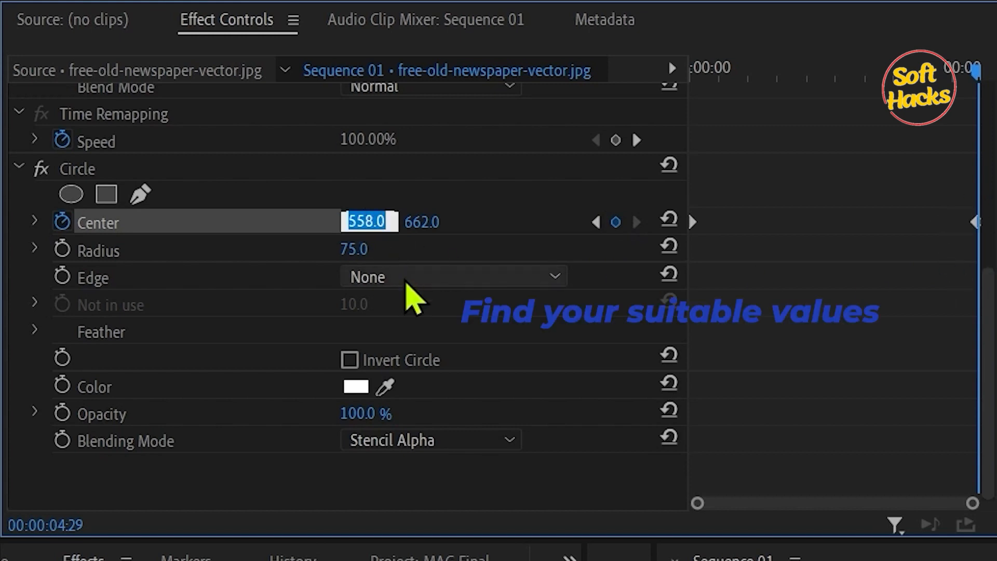
pyautogui.write('836')
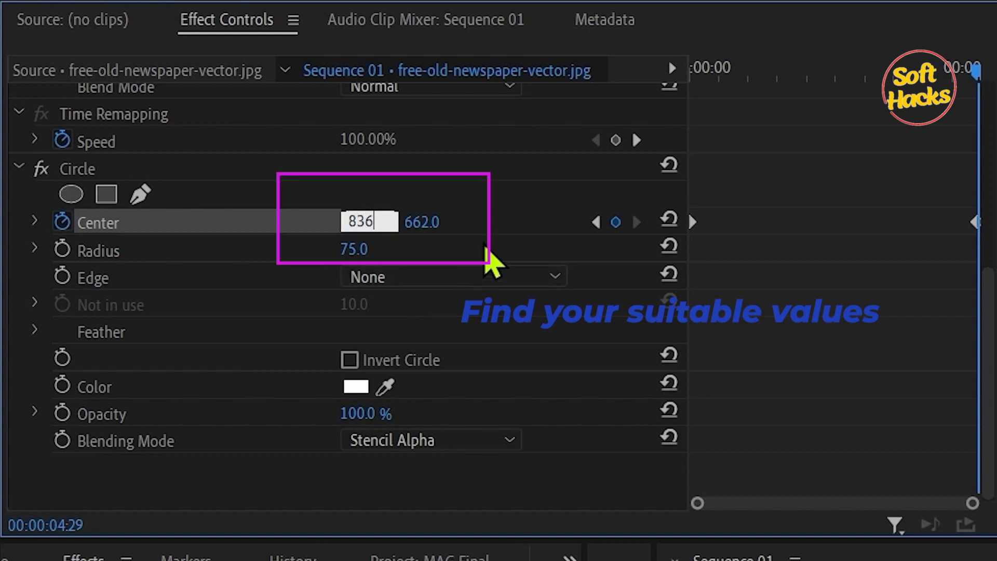
pyautogui.press('Return')
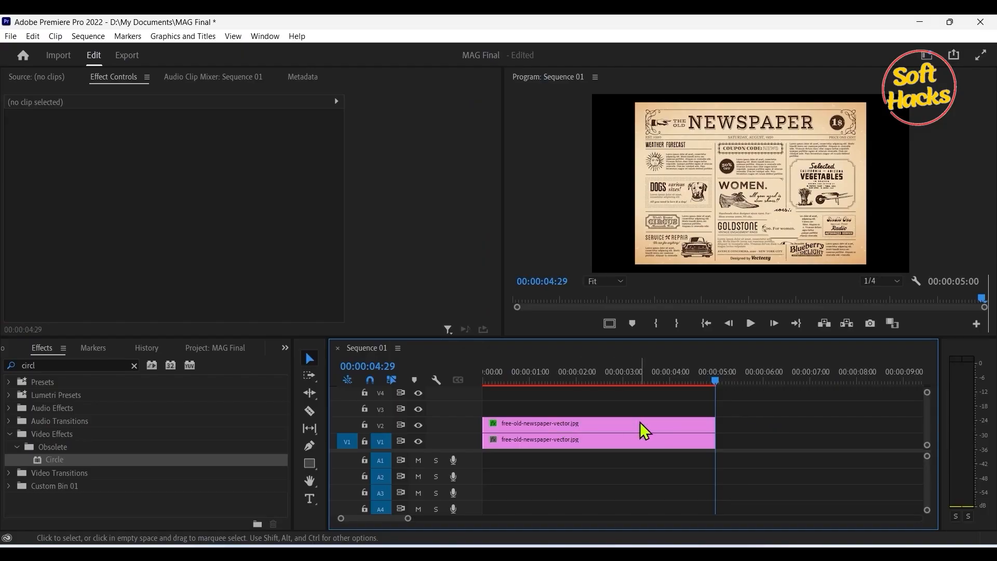
# At 00:00:00:01, turn on keyframing for the V2 clip's Position and set its vertical value to 445.
pyautogui.click(644, 429)
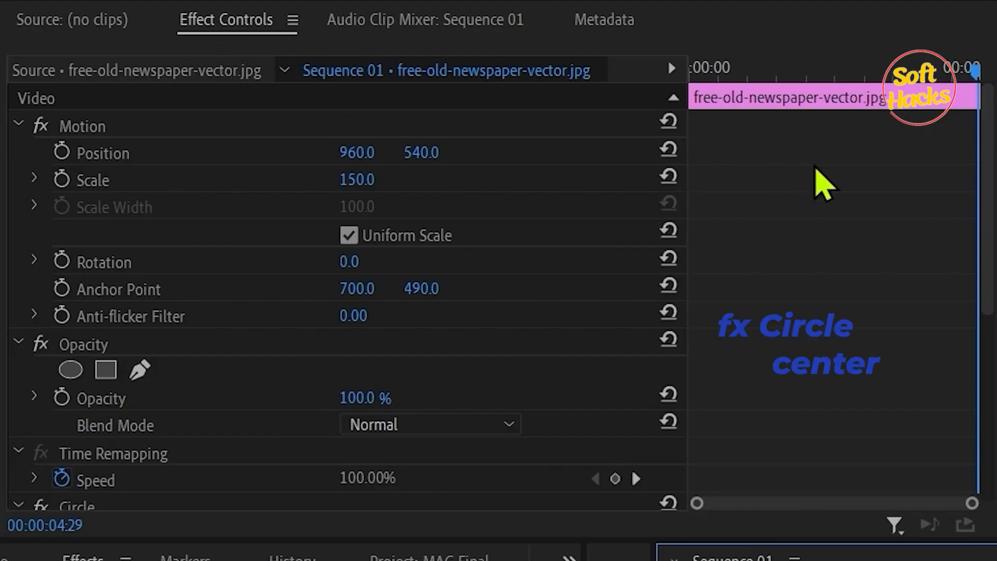
pyautogui.moveTo(984, 134); pyautogui.dragTo(988, 335)
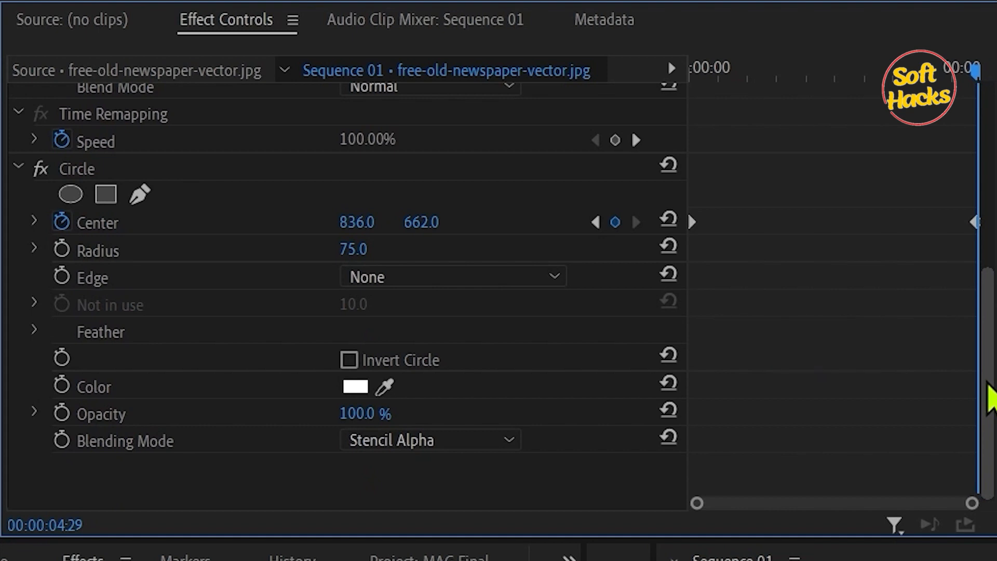
pyautogui.moveTo(977, 72); pyautogui.dragTo(789, 169)
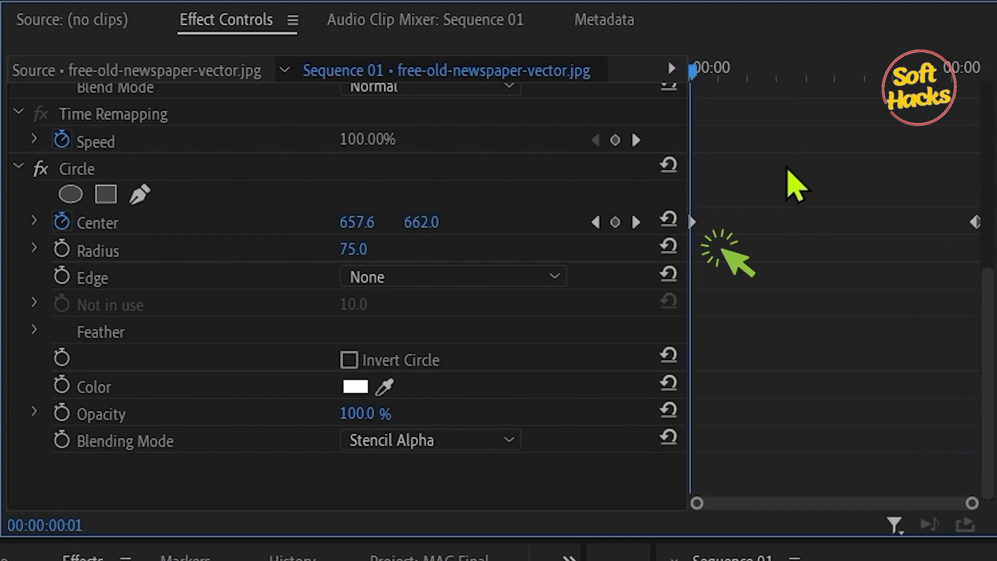
pyautogui.scroll(6, 988, 397)
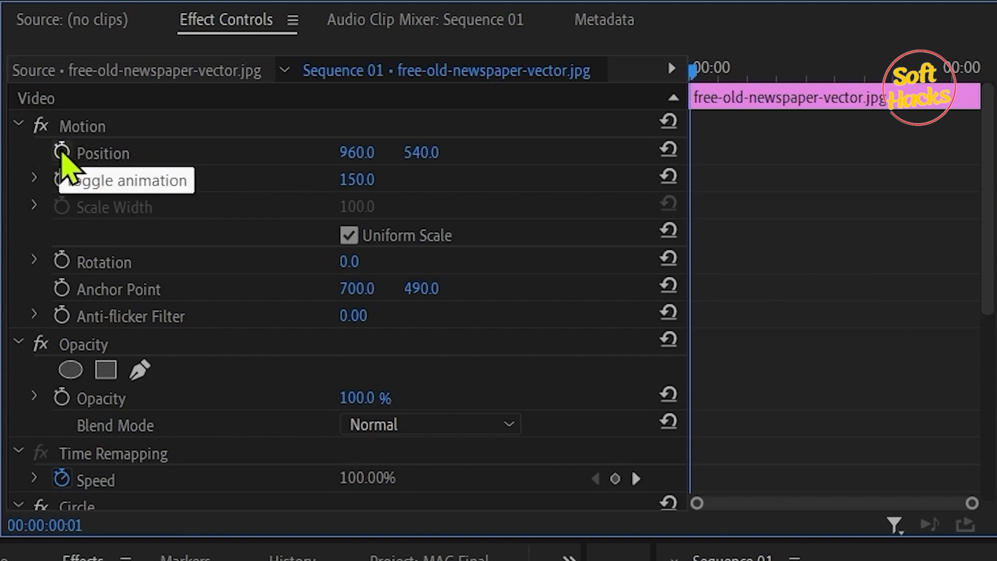
pyautogui.click(61, 152)
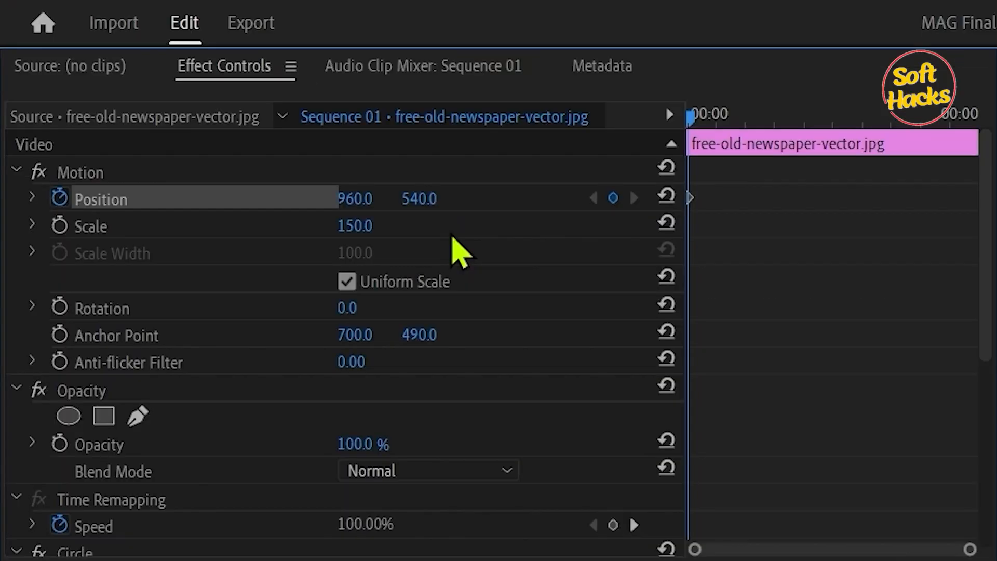
pyautogui.click(420, 198)
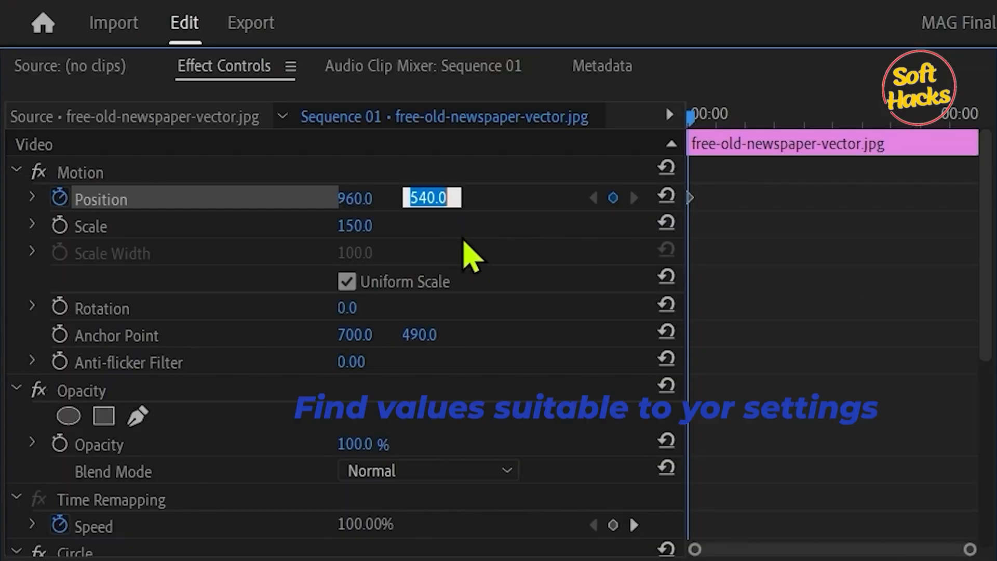
pyautogui.write('445')
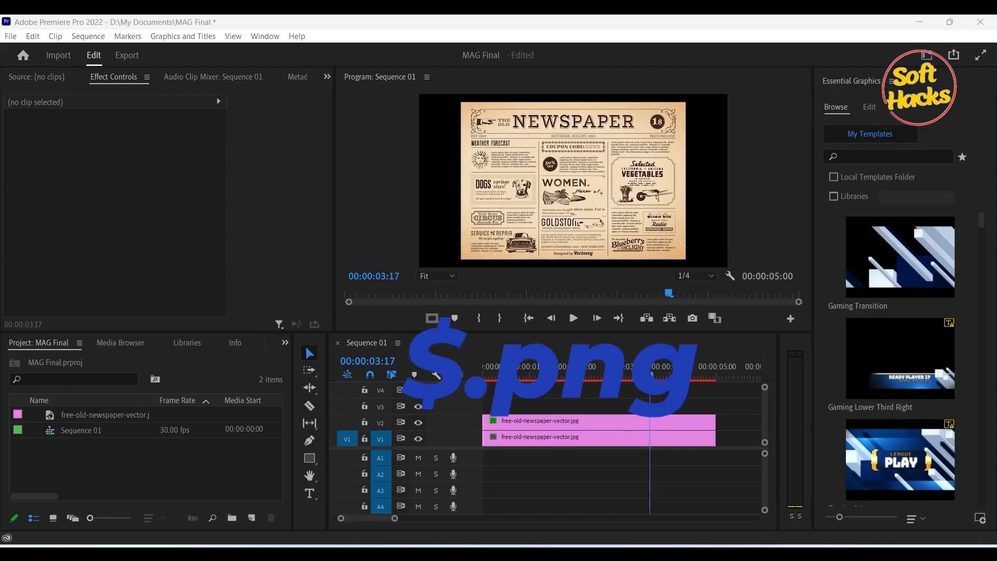
# Import the magnifying glass image pngegg (31).png, place it at the start of V3, and extend it to the newspaper clips' end.
pyautogui.hotkey('alt', 'Tab')
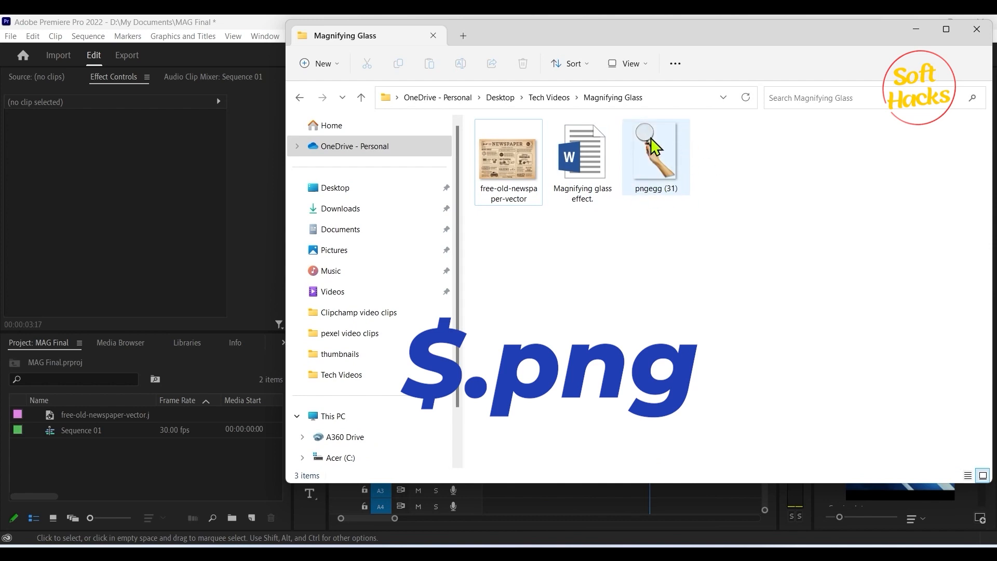
pyautogui.moveTo(653, 147); pyautogui.dragTo(148, 460)
pyautogui.click(14, 432)
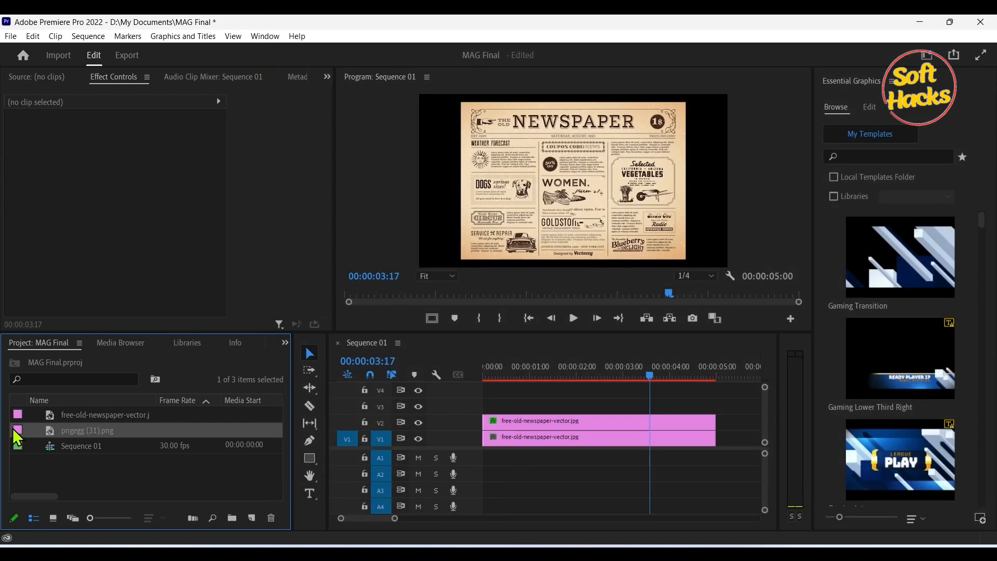
pyautogui.moveTo(360, 378); pyautogui.dragTo(491, 406)
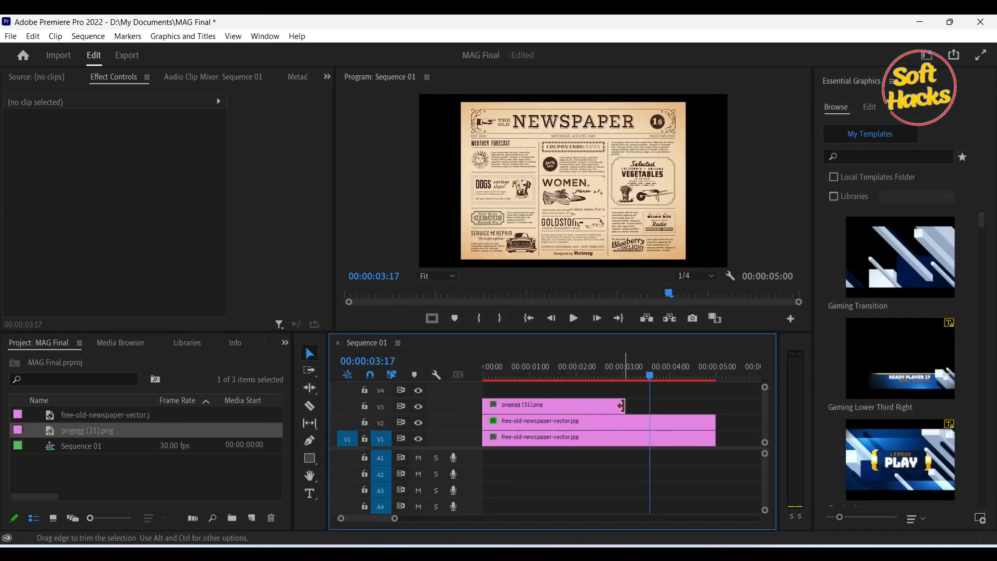
pyautogui.moveTo(622, 405); pyautogui.dragTo(715, 405)
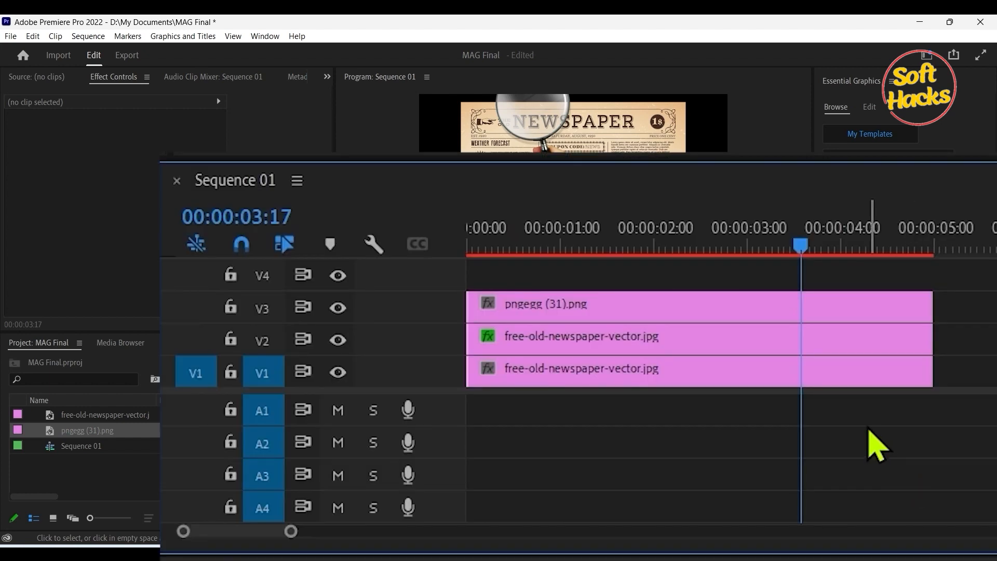
# Hide the V1 track and move the playhead to the V2 clip's first Circle Center keyframe at 00:00:00:01.
pyautogui.click(338, 372)
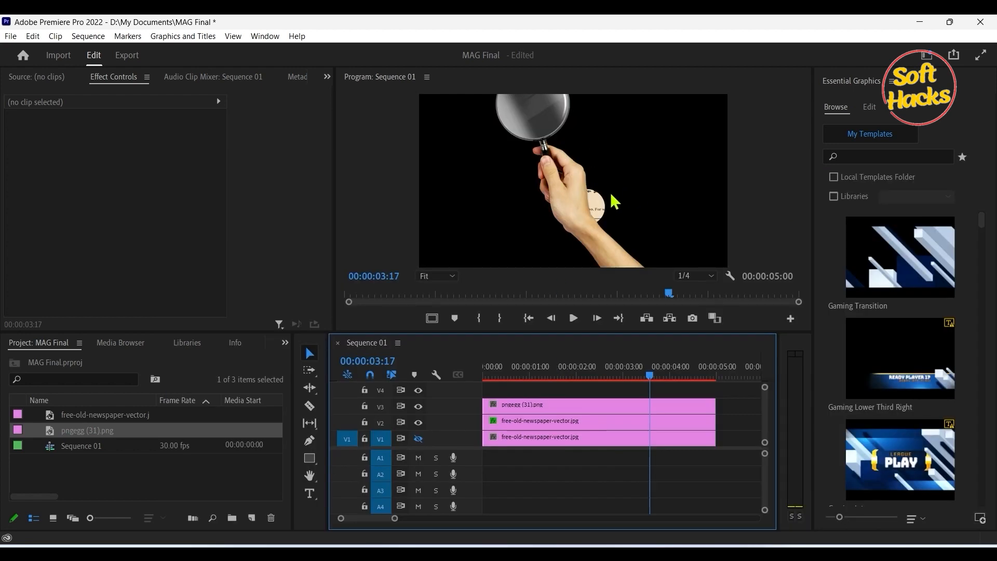
pyautogui.click(567, 421)
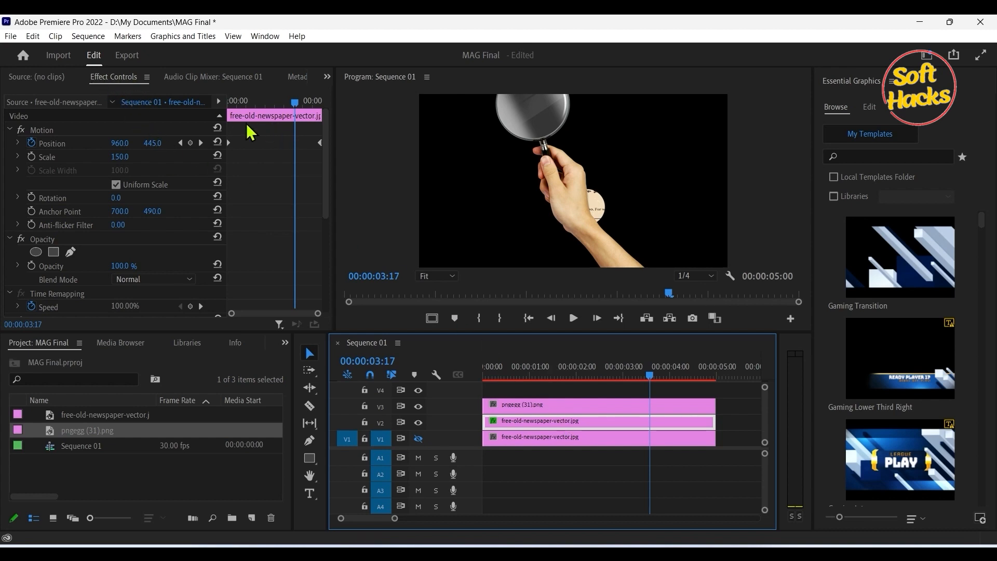
pyautogui.scroll(-4, 247, 125)
pyautogui.moveTo(294, 102); pyautogui.dragTo(252, 112)
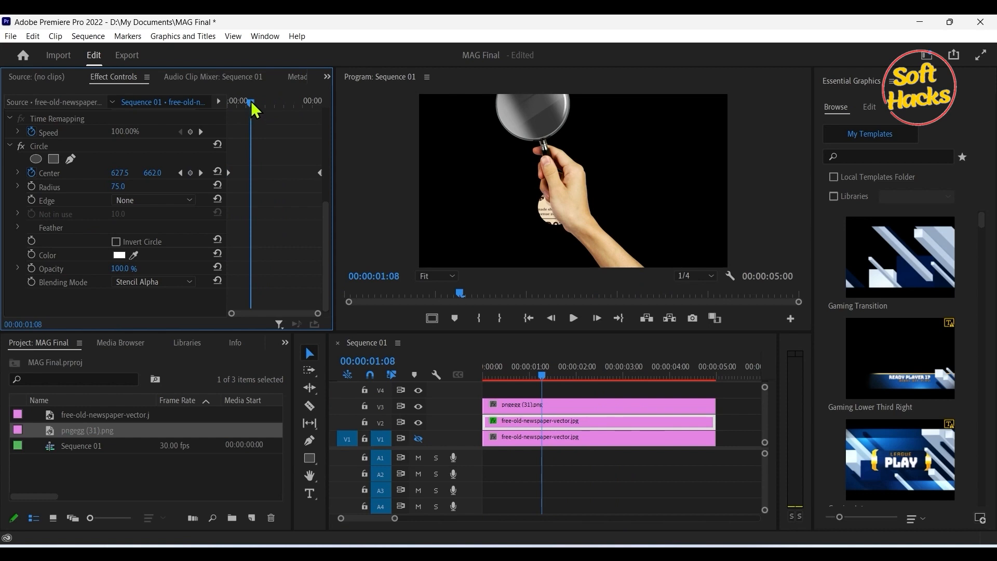
pyautogui.moveTo(252, 108); pyautogui.dragTo(229, 105)
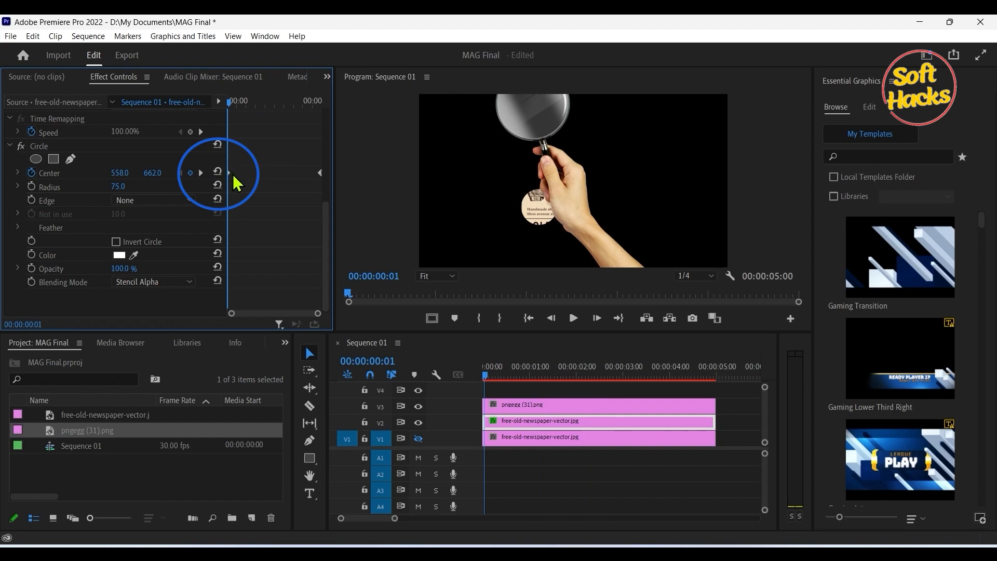
# Turn on Position keyframing for the magnifying glass clip on V3 and set its position to 888, 965.
pyautogui.click(592, 410)
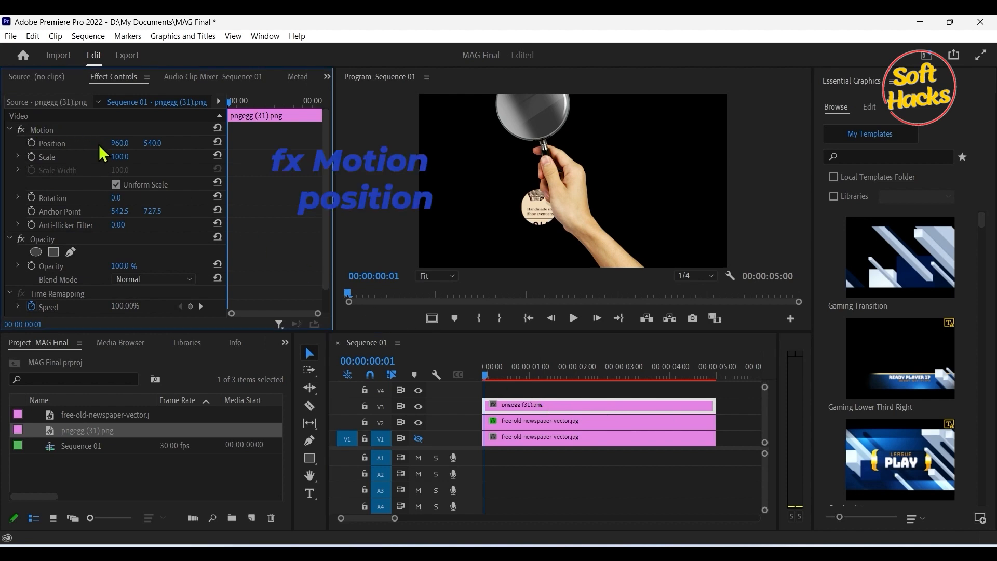
pyautogui.click(32, 144)
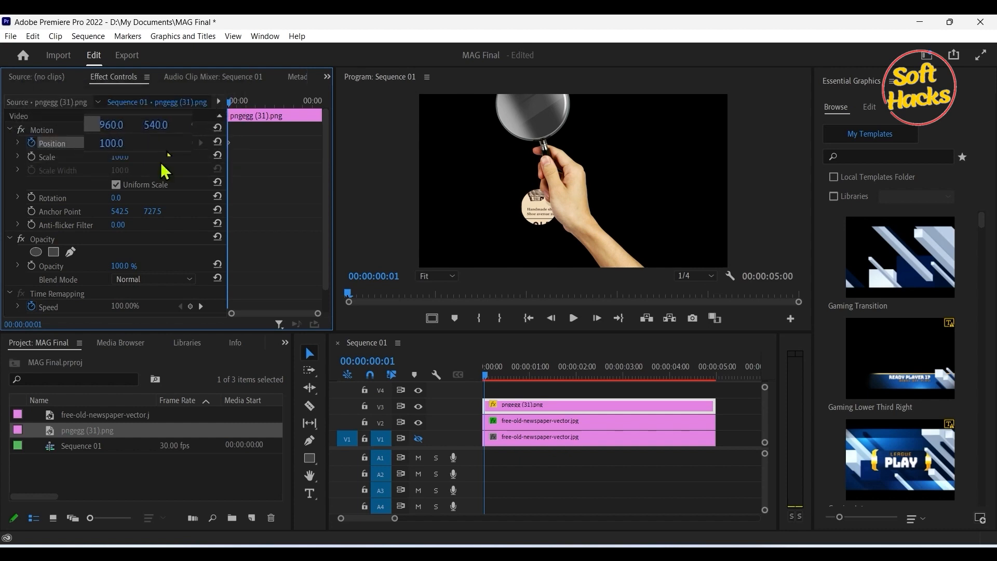
pyautogui.click(123, 143)
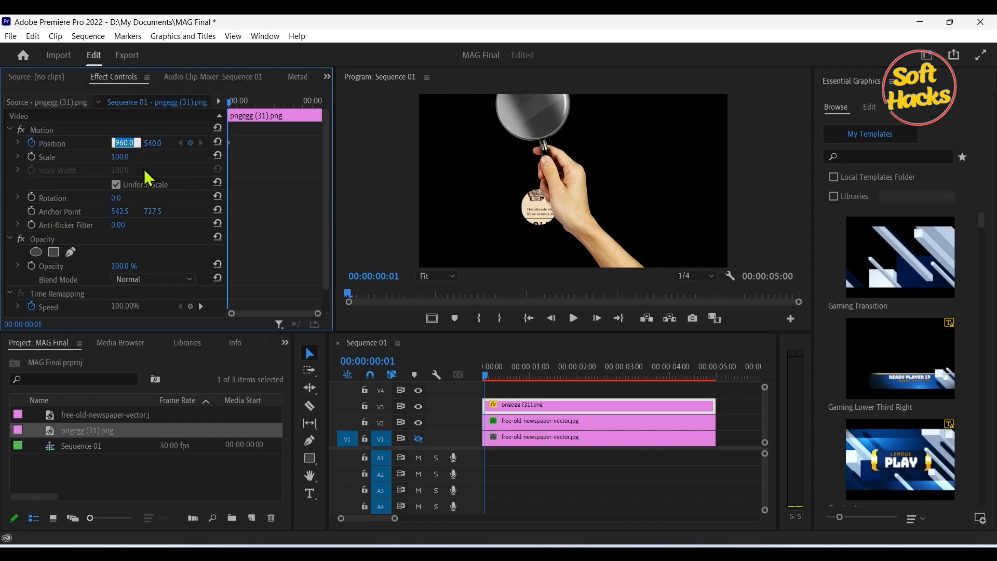
pyautogui.write('888')
pyautogui.press('Tab')
pyautogui.write('965')
pyautogui.press('Return')
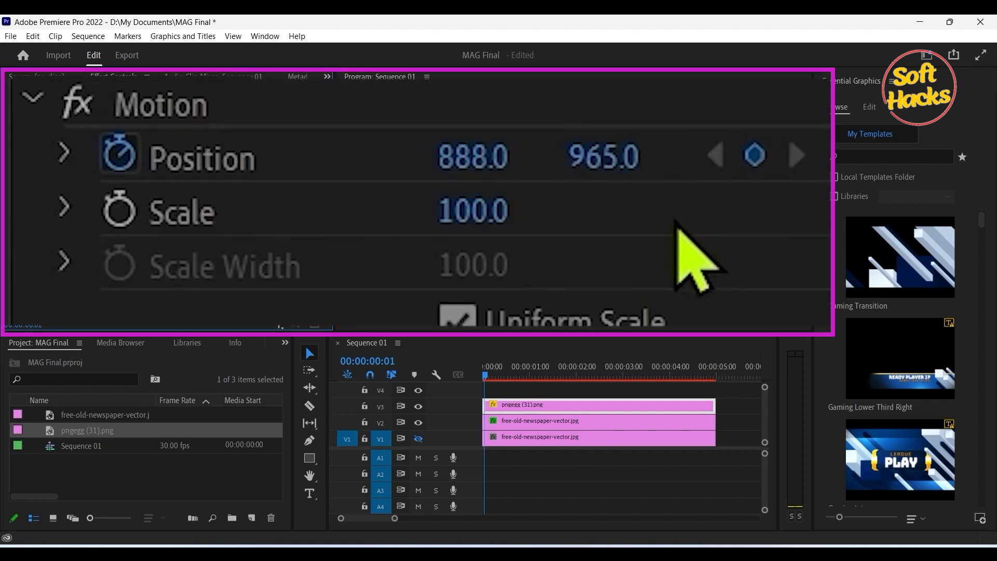
# Set the magnifying glass clip's scale to 55.
pyautogui.write('9')
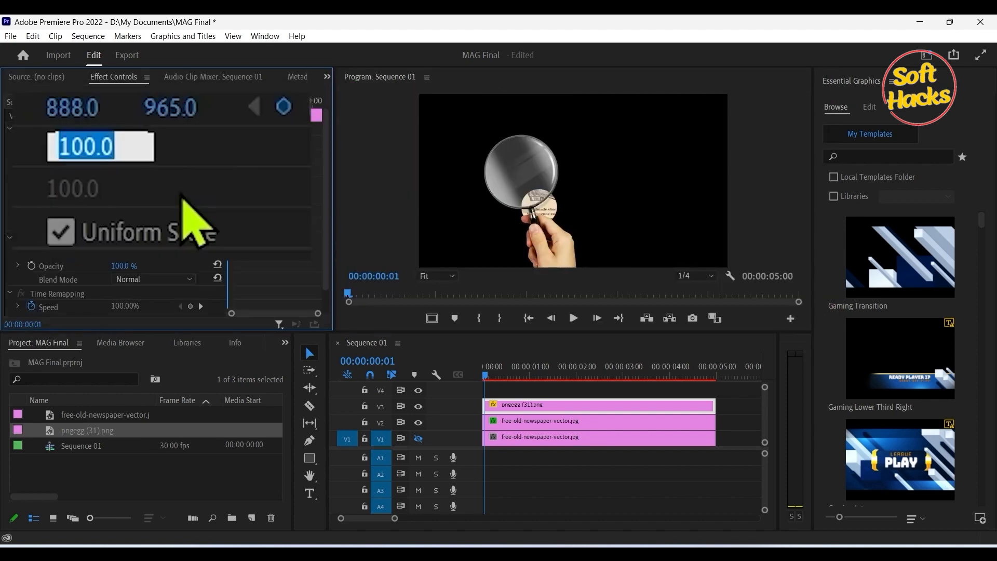
pyautogui.write('55')
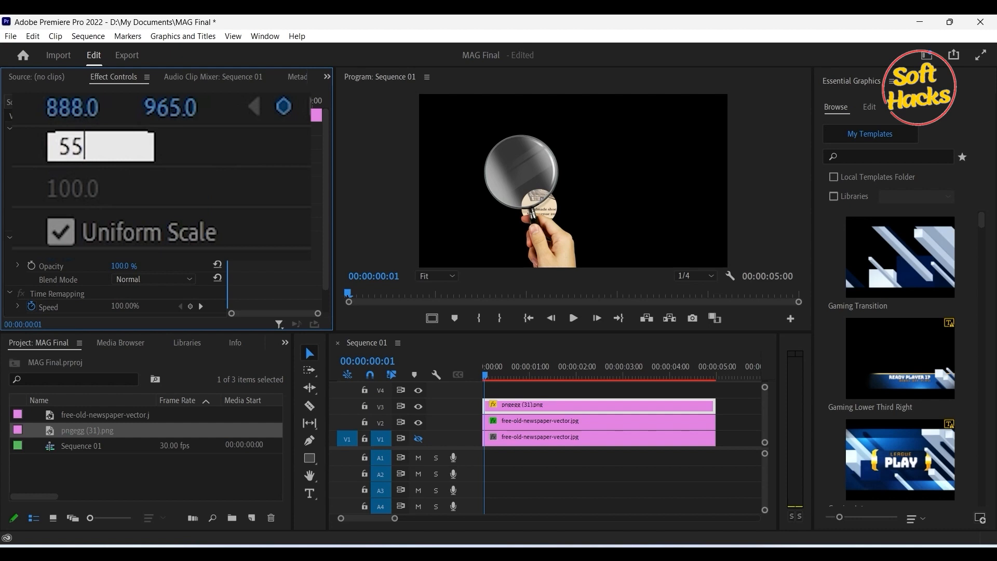
pyautogui.press('Return')
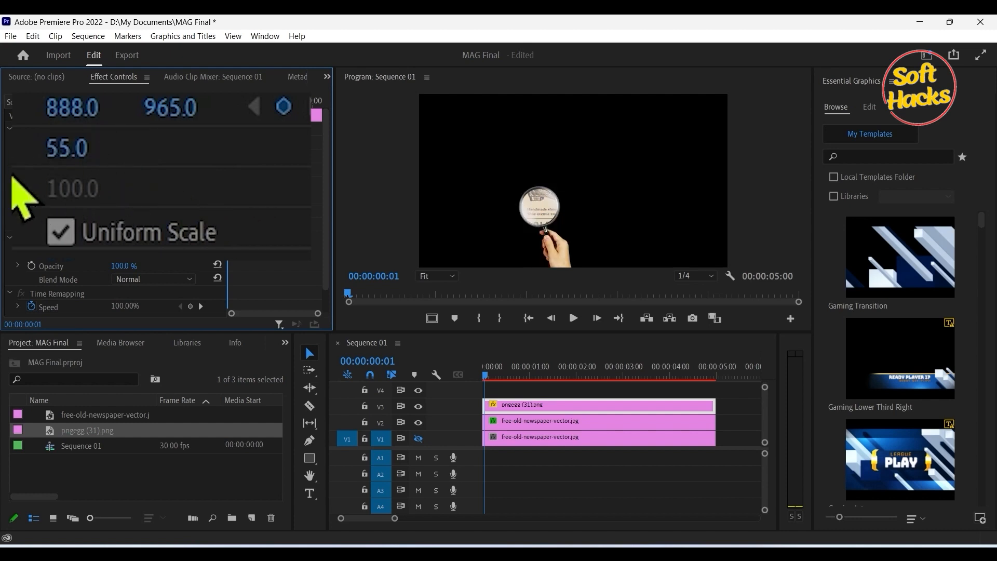
# At 00:00:04:29, add a Position keyframe to the magnifying glass clip with horizontal value 1302, and make the V1 track visible again.
pyautogui.click(534, 423)
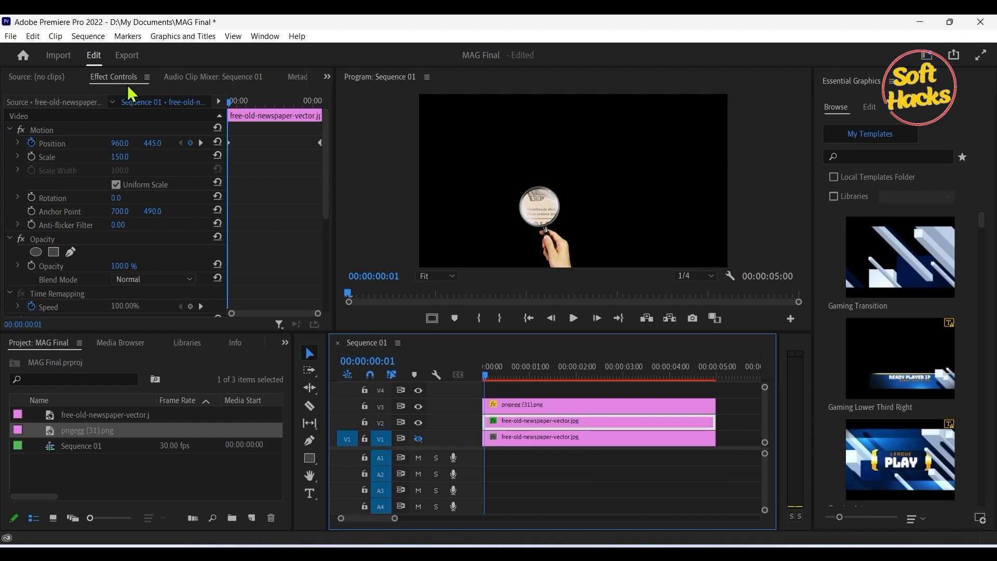
pyautogui.scroll(-5, 232, 118)
pyautogui.moveTo(232, 103); pyautogui.dragTo(320, 134)
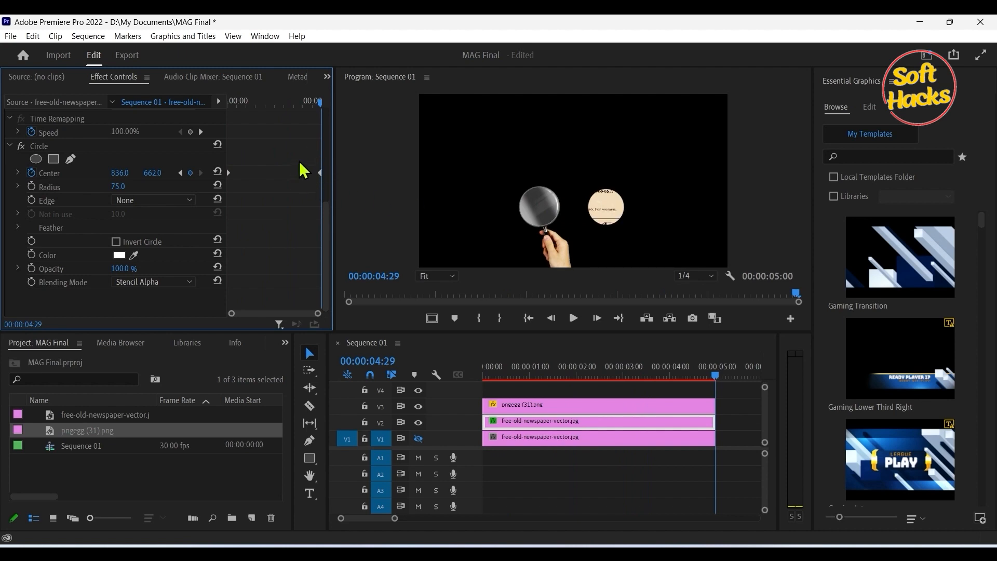
pyautogui.click(508, 407)
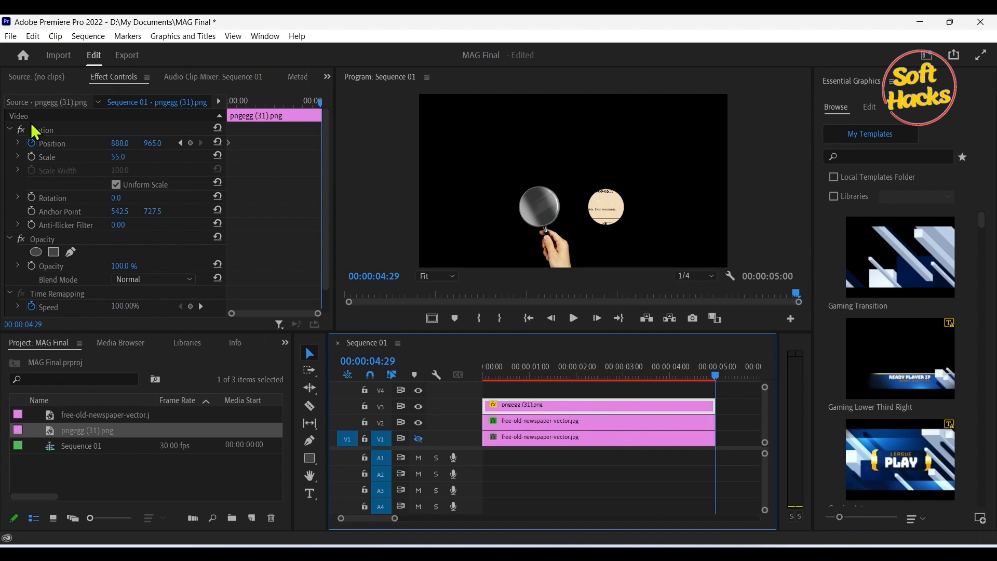
pyautogui.click(190, 143)
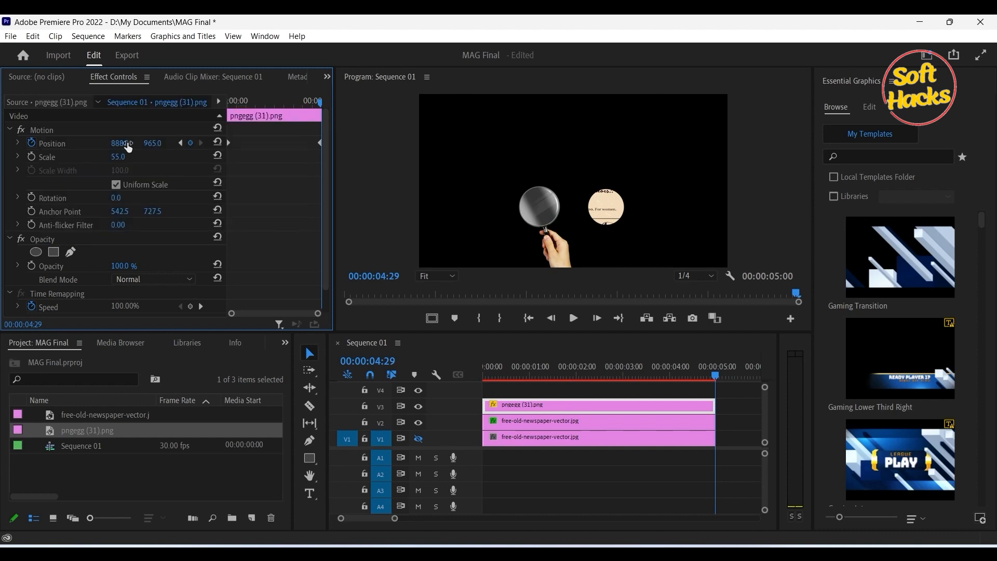
pyautogui.click(120, 143)
pyautogui.write('1302')
pyautogui.press('Return')
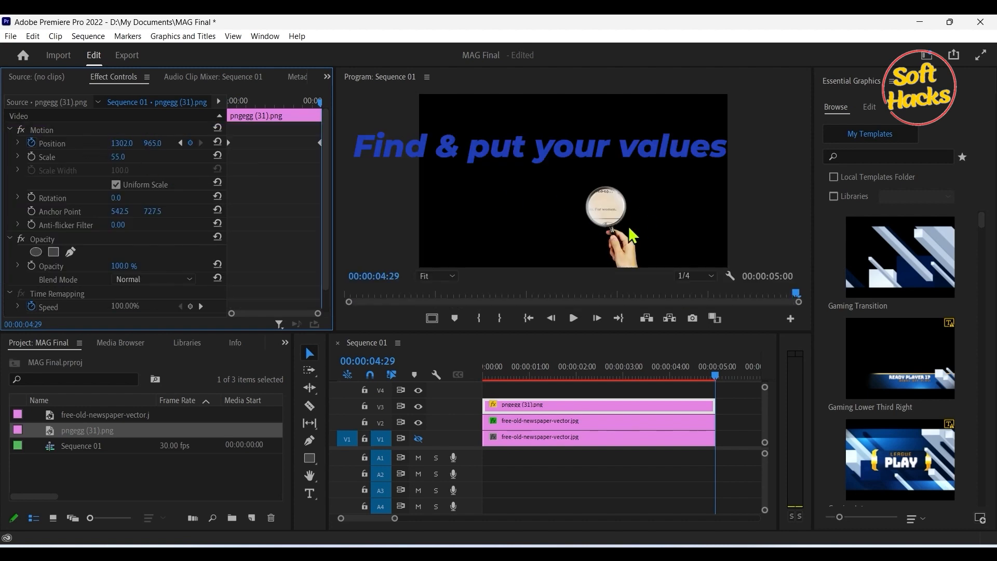
pyautogui.click(419, 439)
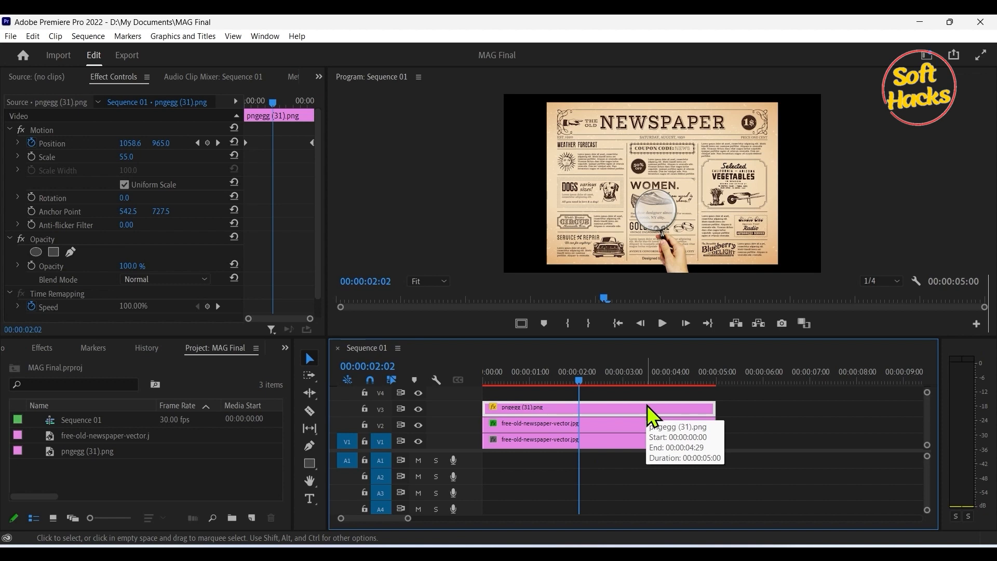
# Search the effects for "crop" and apply the Crop effect to the magnifying glass clip on V3.
pyautogui.click(208, 474)
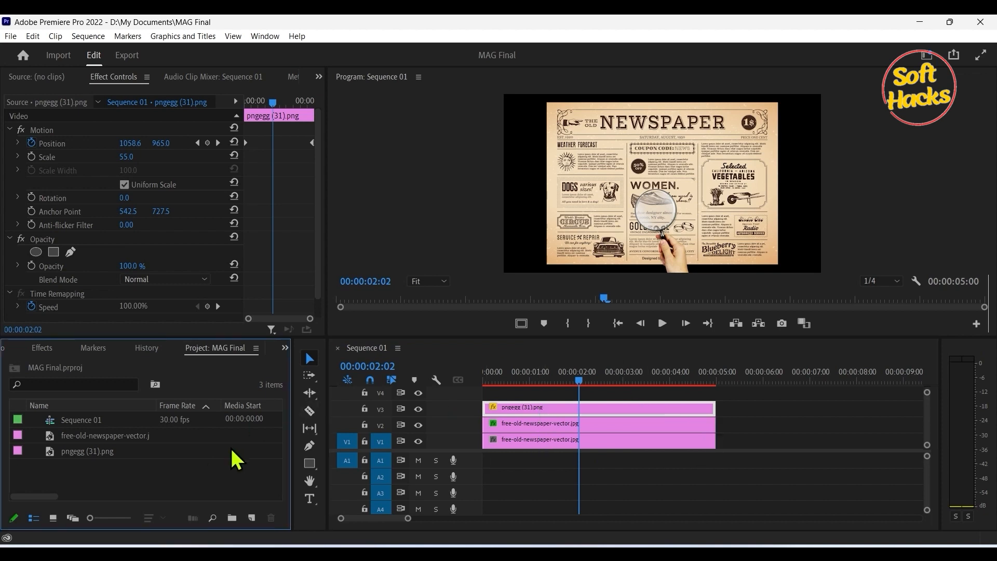
pyautogui.click(285, 347)
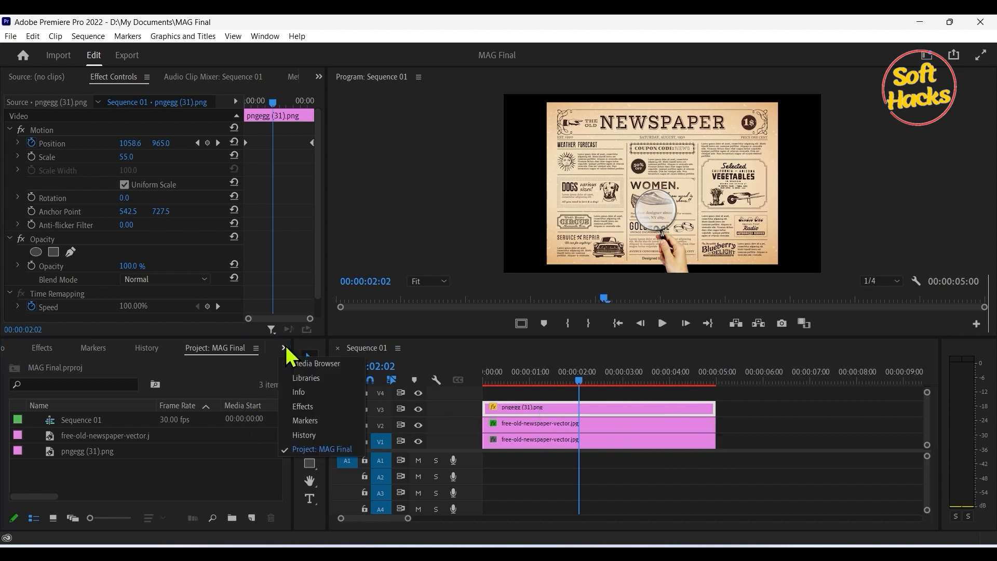
pyautogui.click(338, 408)
pyautogui.moveTo(49, 459); pyautogui.dragTo(559, 411)
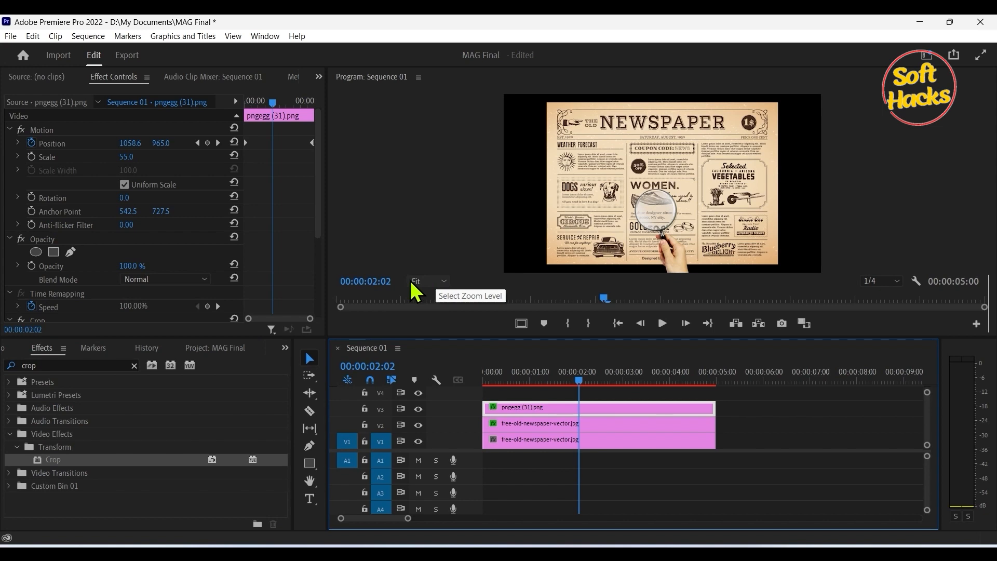
# Add an ellipse mask to the Crop effect and fit it around the inside of the magnifying glass lens.
pyautogui.click(443, 283)
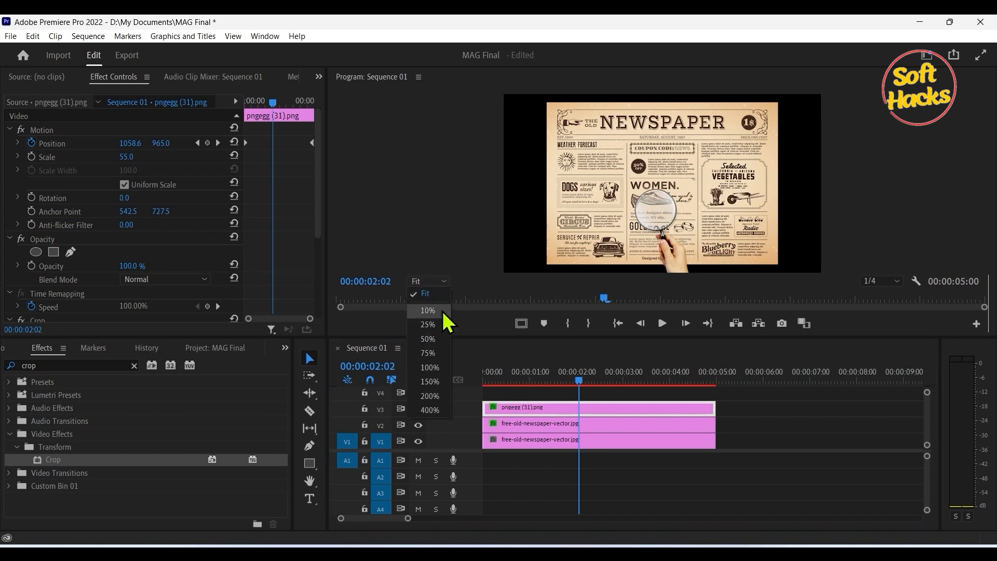
pyautogui.click(431, 367)
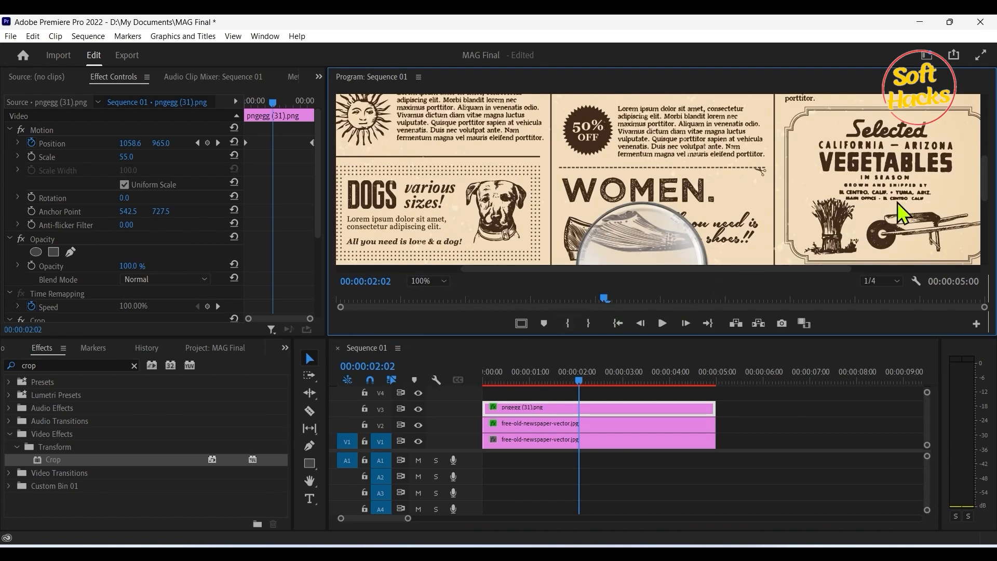
pyautogui.moveTo(985, 183); pyautogui.dragTo(986, 217)
pyautogui.scroll(2, 722, 266)
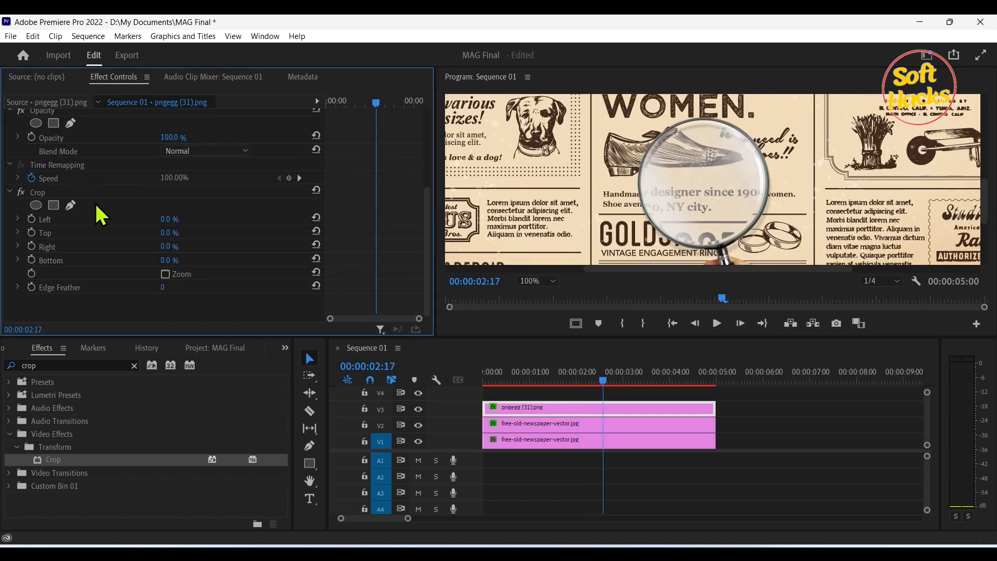
pyautogui.click(35, 206)
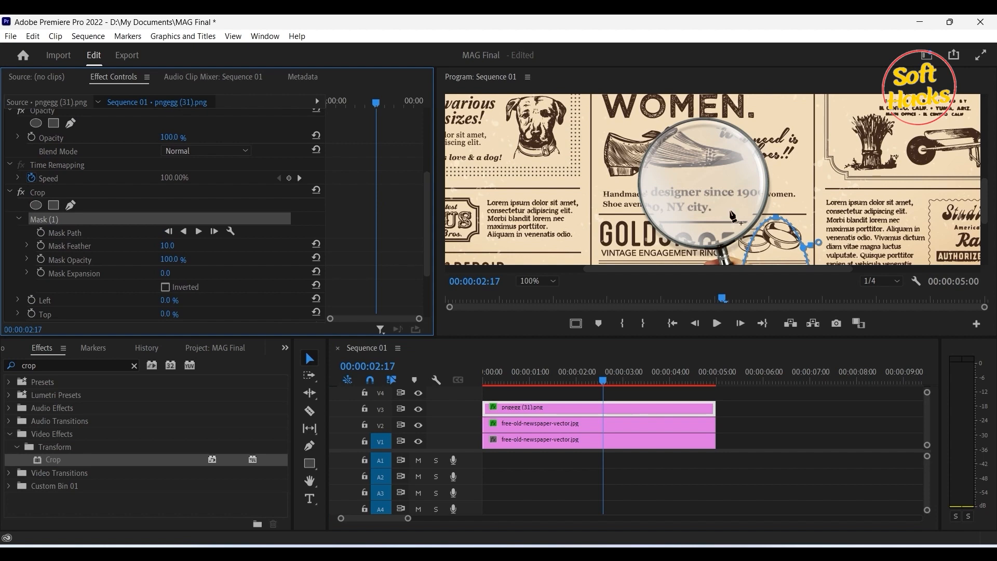
pyautogui.moveTo(776, 249); pyautogui.dragTo(704, 121)
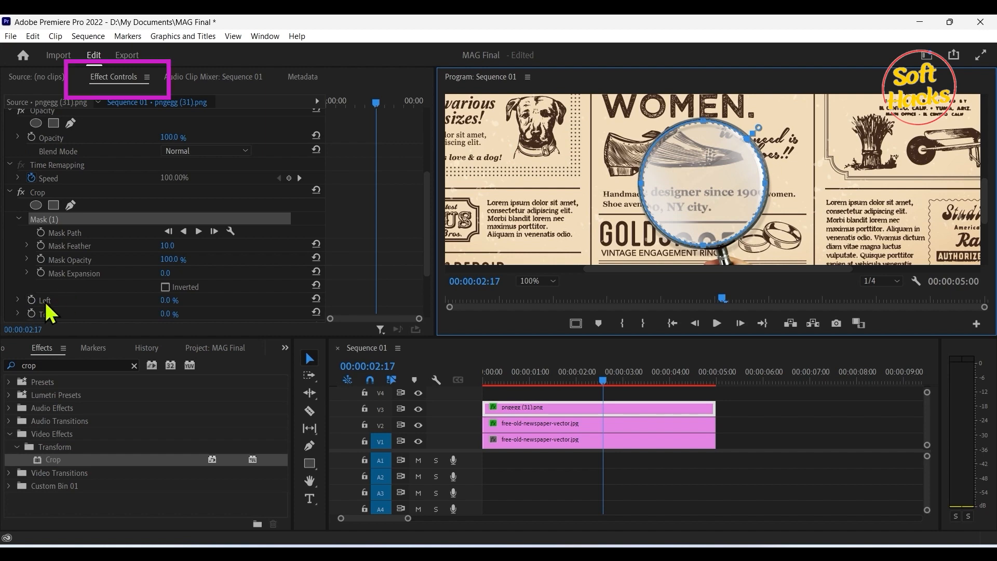
# Set the Crop effect's Left value to 100%, deselect the clip, and play the sequence.
pyautogui.moveTo(168, 302); pyautogui.dragTo(223, 301)
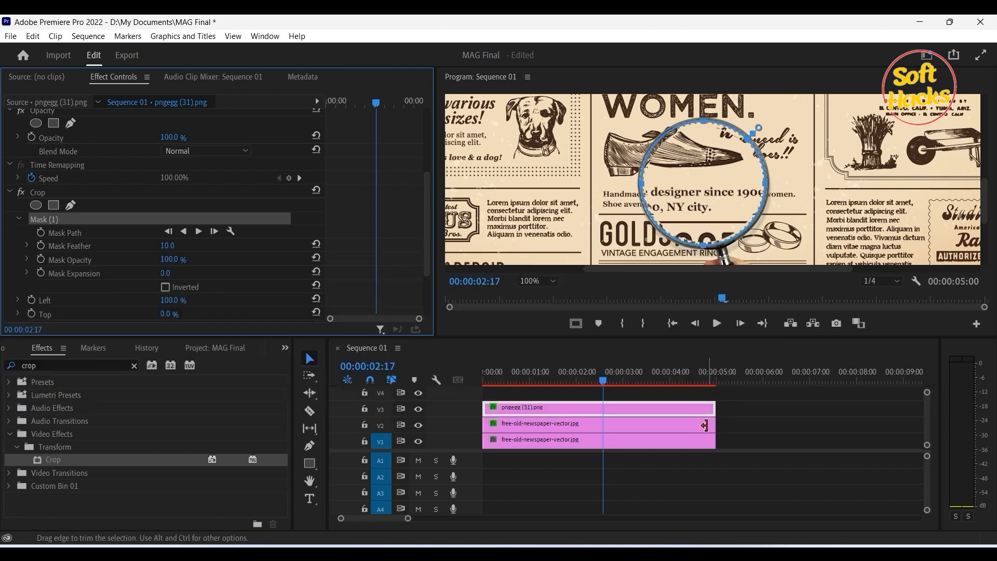
pyautogui.click(736, 483)
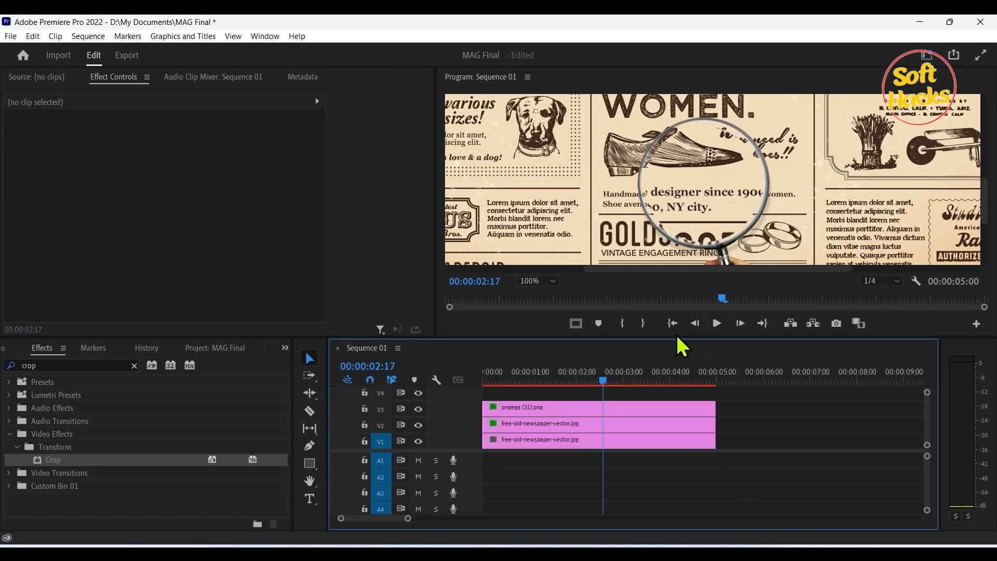
pyautogui.press('space')
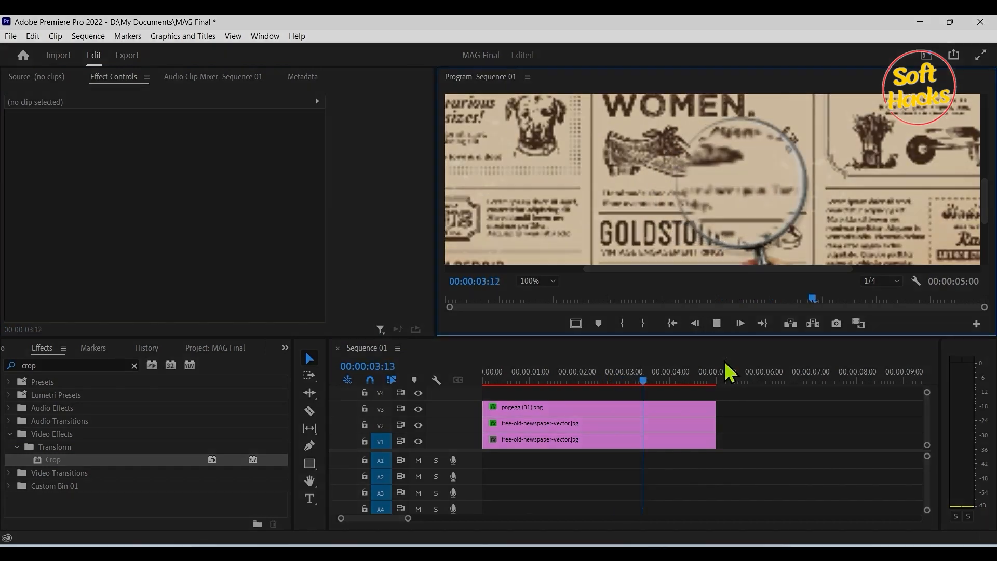